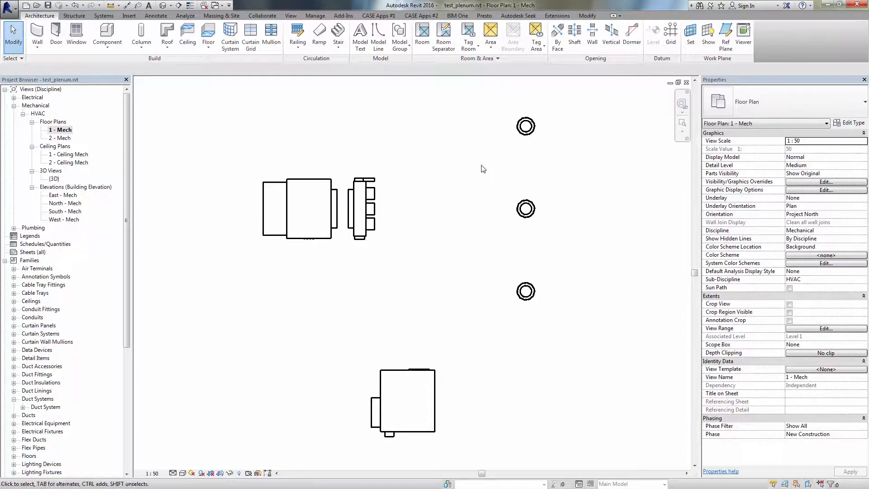
- Create a Supply Air duct system named Zone 1 from the uppermost round diffuser
{"action": "left_click", "coordinate": [525, 129]}
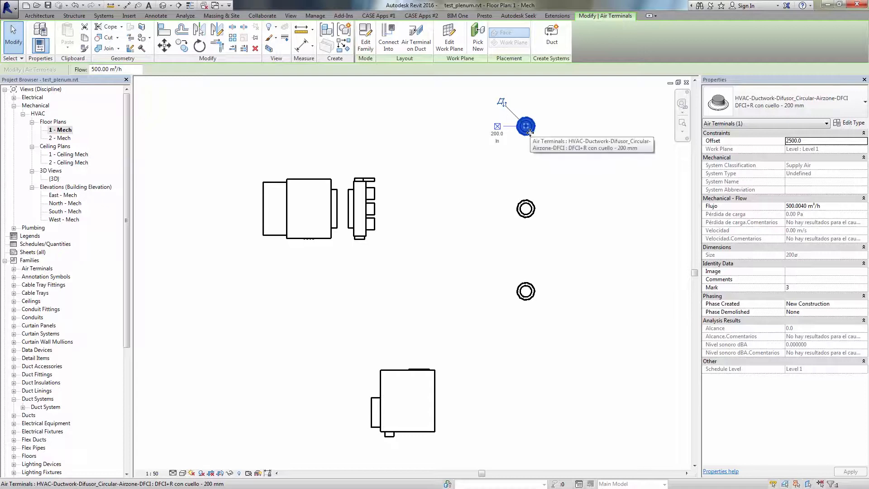
{"action": "left_click", "coordinate": [553, 46]}
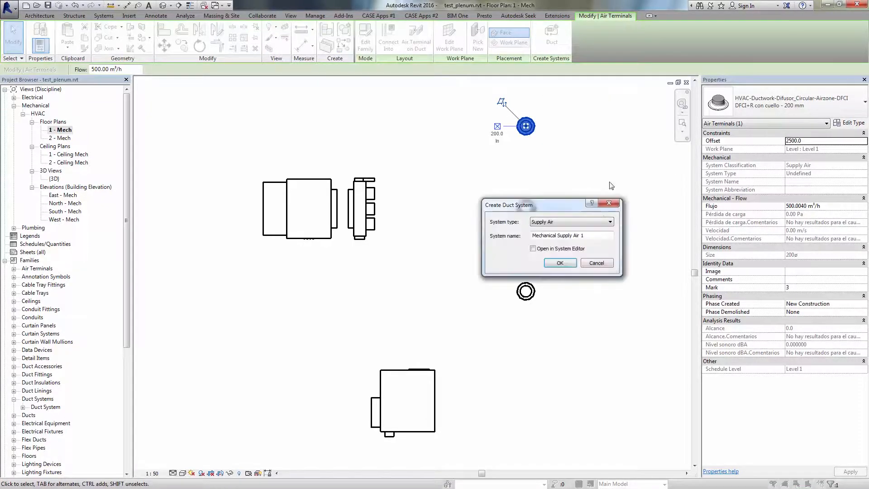
{"action": "left_click", "coordinate": [589, 223]}
{"action": "left_click", "coordinate": [587, 229]}
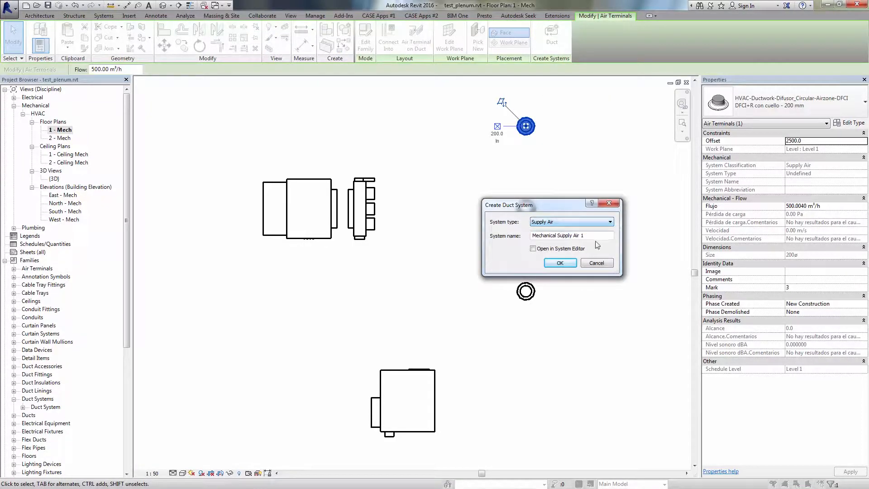
{"action": "left_click_drag", "start_coordinate": [595, 235], "coordinate": [535, 231]}
{"action": "type", "text": "Zone 1"}
{"action": "left_click", "coordinate": [561, 264]}
- Create a Supply Air duct system named Zone 2 from the middle round diffuser
{"action": "left_click", "coordinate": [526, 208]}
{"action": "left_click", "coordinate": [551, 42]}
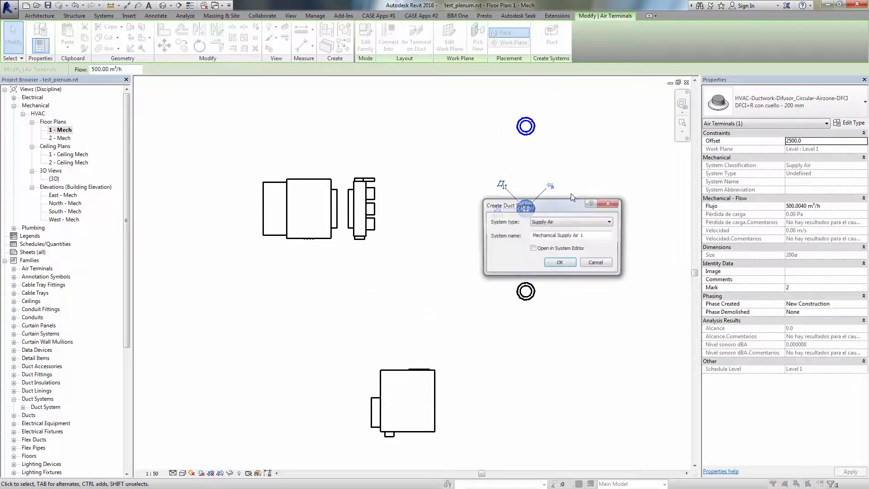
{"action": "type", "text": "Zone 2"}
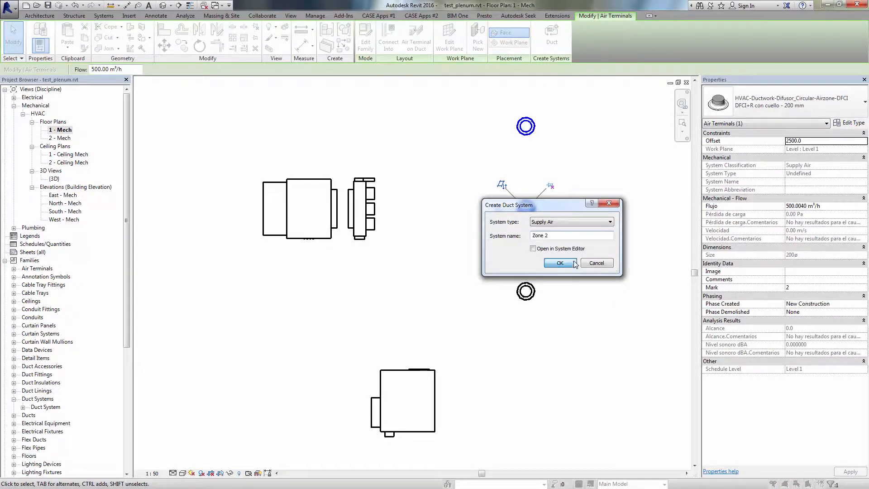
{"action": "left_click", "coordinate": [560, 263]}
- Create a Supply Air duct system named Zone 3 from the lowest round diffuser
{"action": "left_click", "coordinate": [534, 290]}
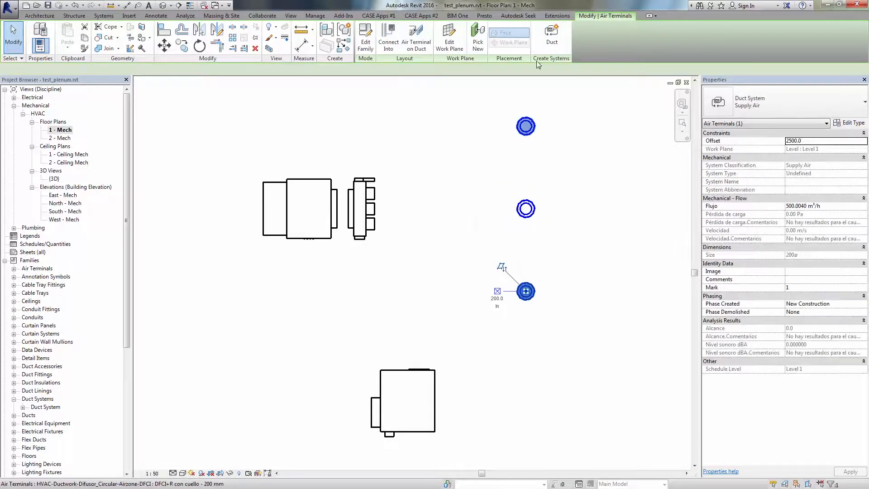
{"action": "left_click", "coordinate": [552, 43]}
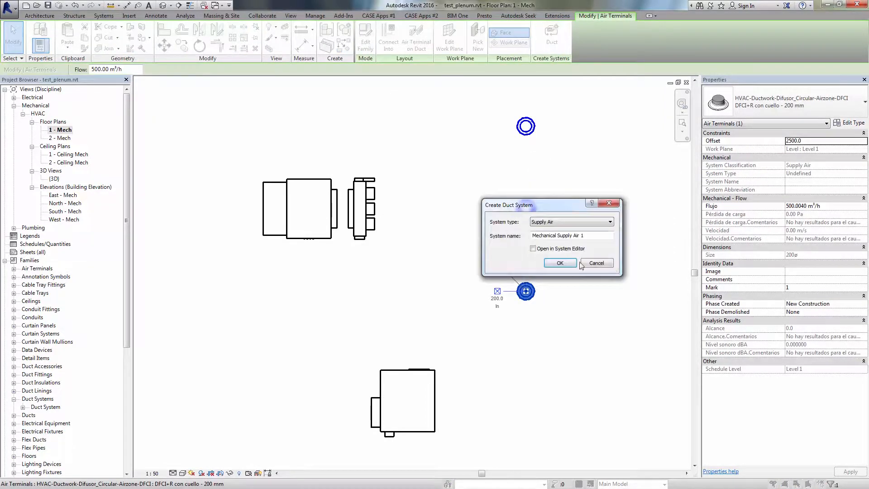
{"action": "type", "text": "Zone 3"}
{"action": "left_click", "coordinate": [560, 263]}
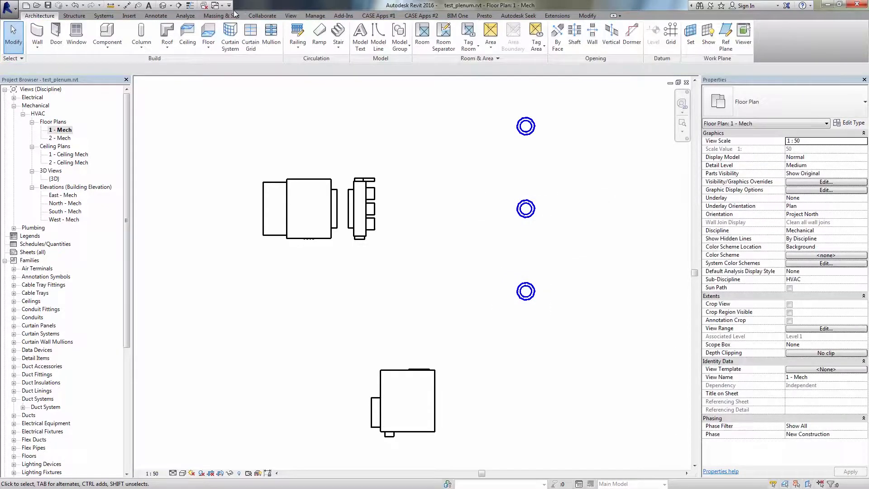
- Show the System Browser alongside the 1 - Mech floor plan with all three diffusers in view
{"action": "left_click", "coordinate": [291, 16]}
{"action": "left_click", "coordinate": [787, 38]}
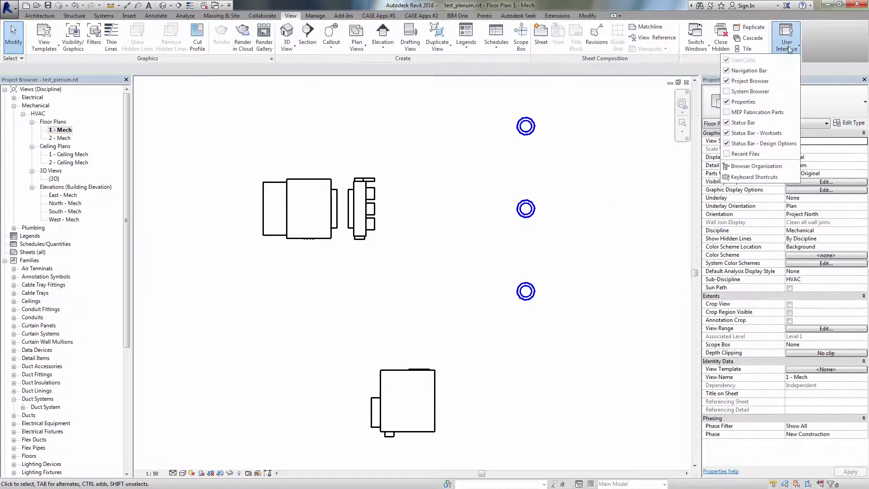
{"action": "left_click", "coordinate": [766, 90]}
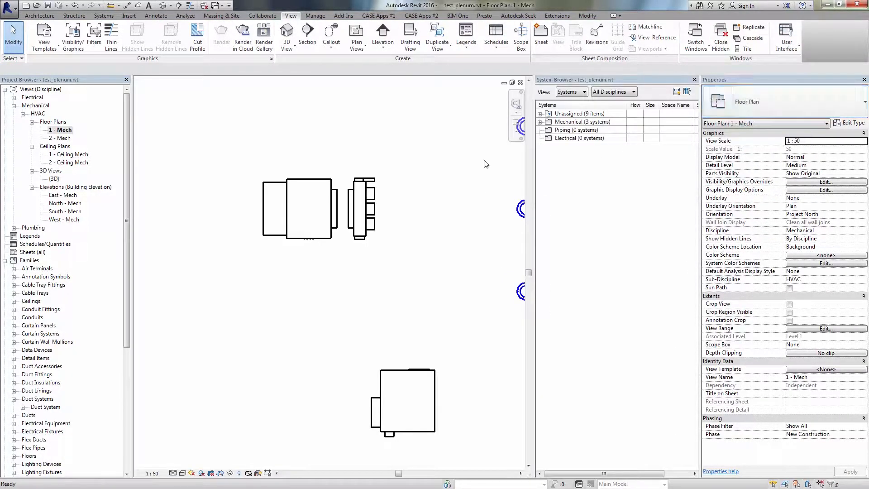
{"action": "scroll", "coordinate": [457, 162], "scroll_direction": "down", "scroll_amount": 1}
{"action": "middle_click_drag", "start_coordinate": [438, 166], "coordinate": [362, 179]}
{"action": "scroll", "coordinate": [353, 187], "scroll_direction": "up", "scroll_amount": 2}
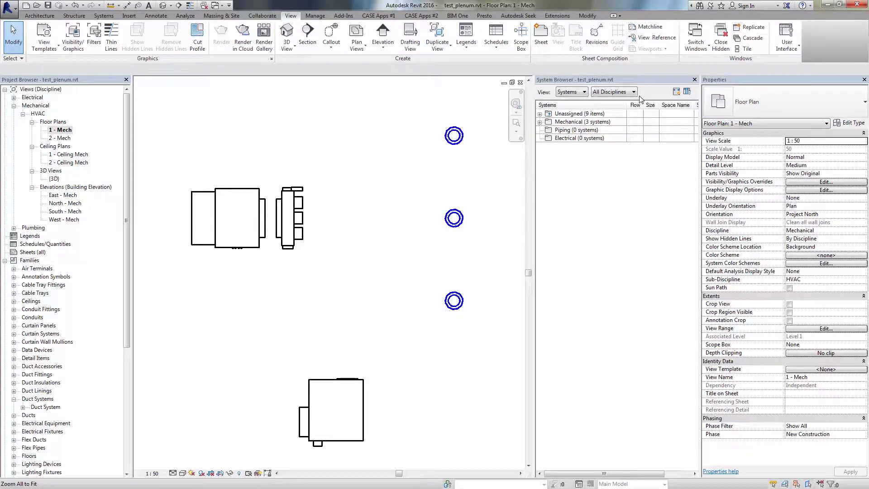
- Filter the System Browser to the Mechanical discipline, expand the Supply Air systems and widen the Flow column
{"action": "left_click", "coordinate": [616, 93]}
{"action": "left_click", "coordinate": [627, 109]}
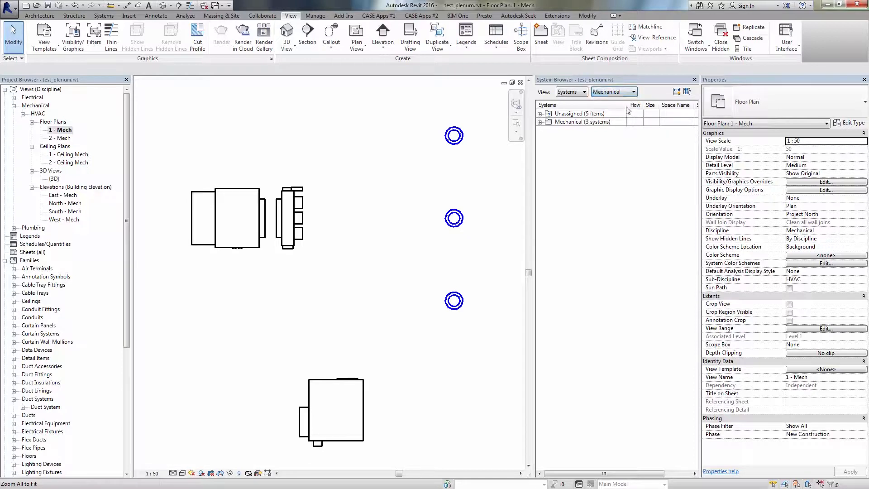
{"action": "left_click", "coordinate": [540, 122]}
{"action": "left_click", "coordinate": [549, 129]}
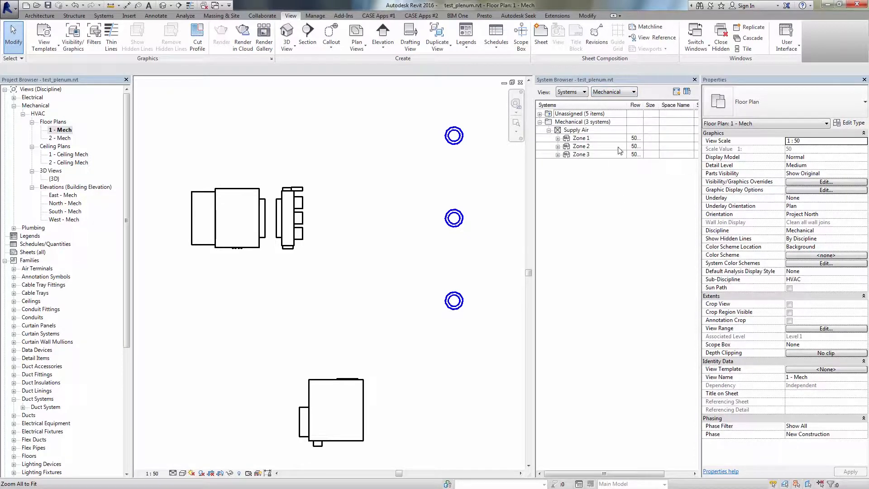
{"action": "left_click_drag", "start_coordinate": [643, 108], "coordinate": [662, 106]}
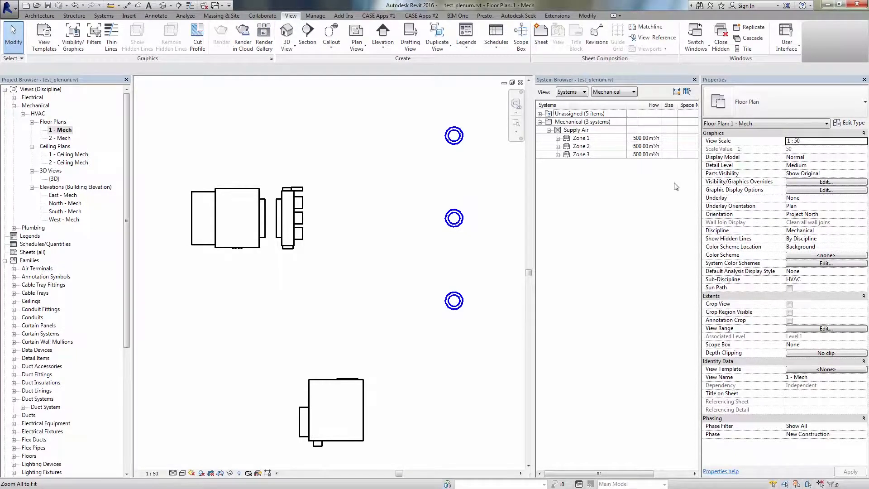
- Assign the three-damper motorized plenum as the equipment of Zone 1 through Connector 3, Supply Air Out 1
{"action": "left_click", "coordinate": [601, 139]}
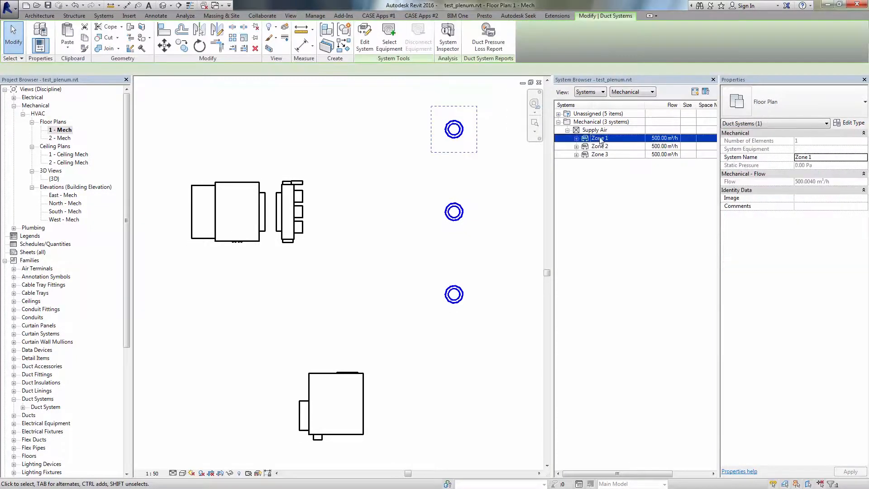
{"action": "left_click", "coordinate": [389, 37]}
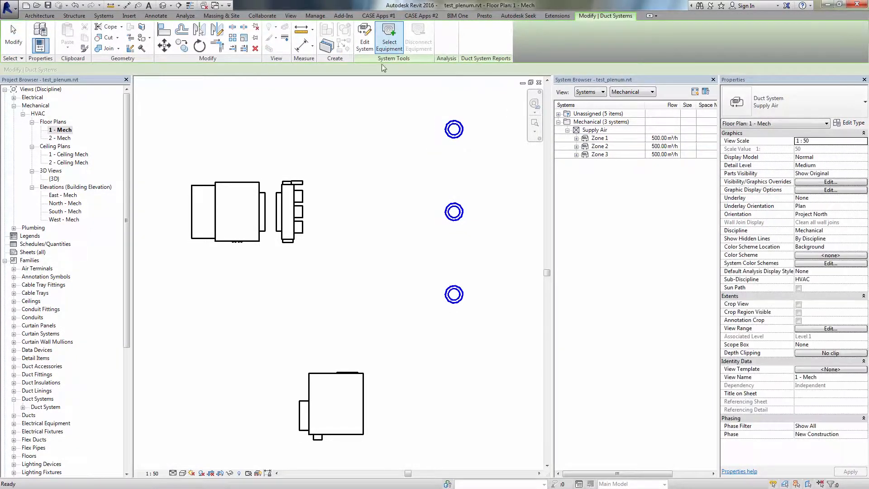
{"action": "left_click", "coordinate": [292, 199]}
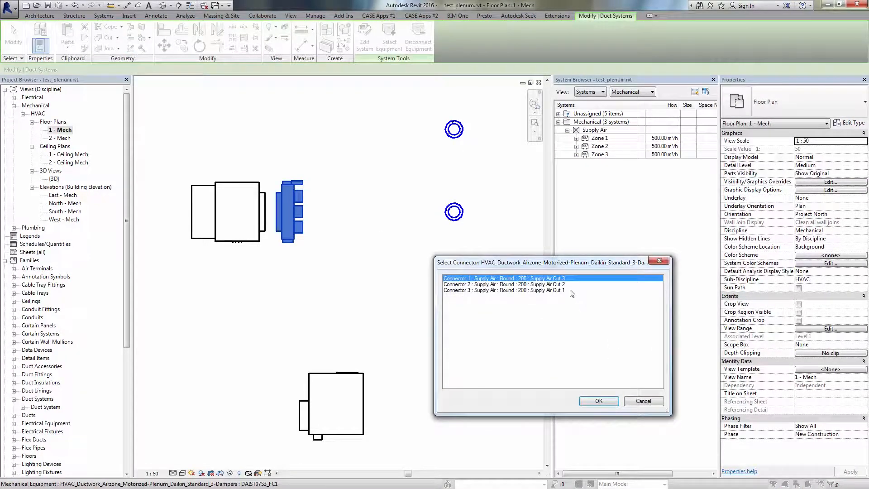
{"action": "left_click", "coordinate": [543, 290]}
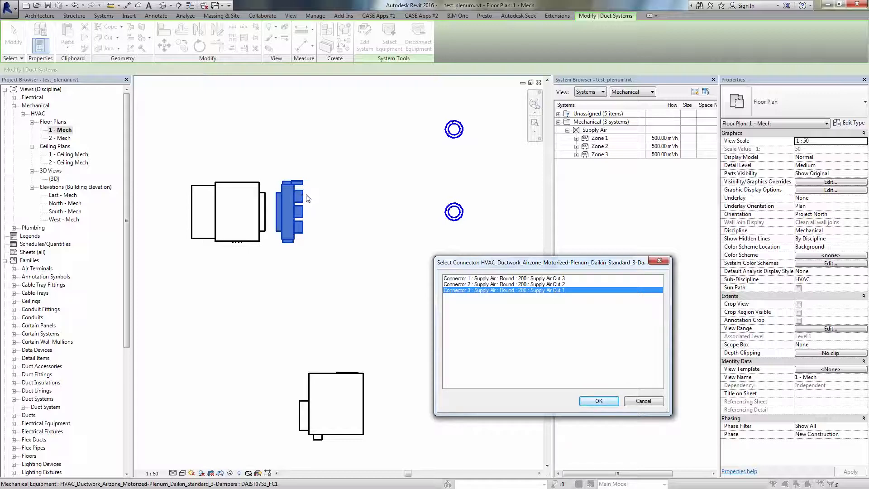
{"action": "left_click", "coordinate": [597, 402]}
- Assign the motorized plenum as the equipment of Zone 2 through Connector 2, Supply Air Out 2
{"action": "left_click", "coordinate": [610, 147]}
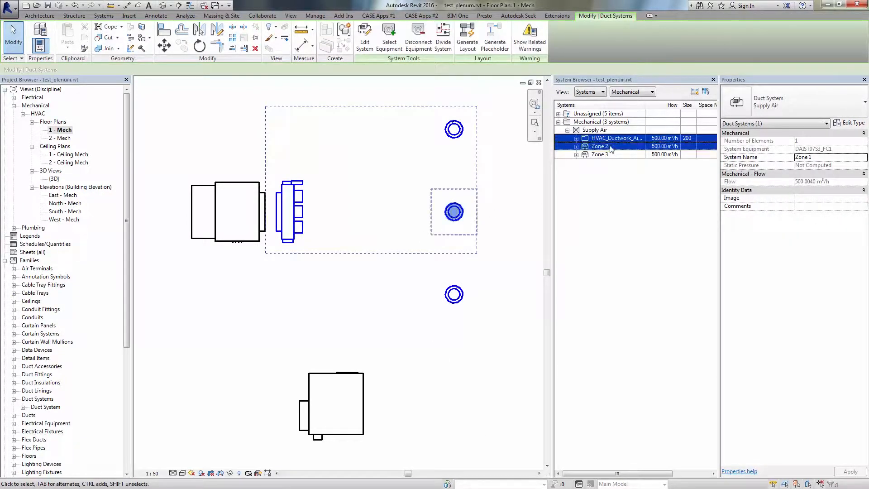
{"action": "left_click", "coordinate": [389, 45]}
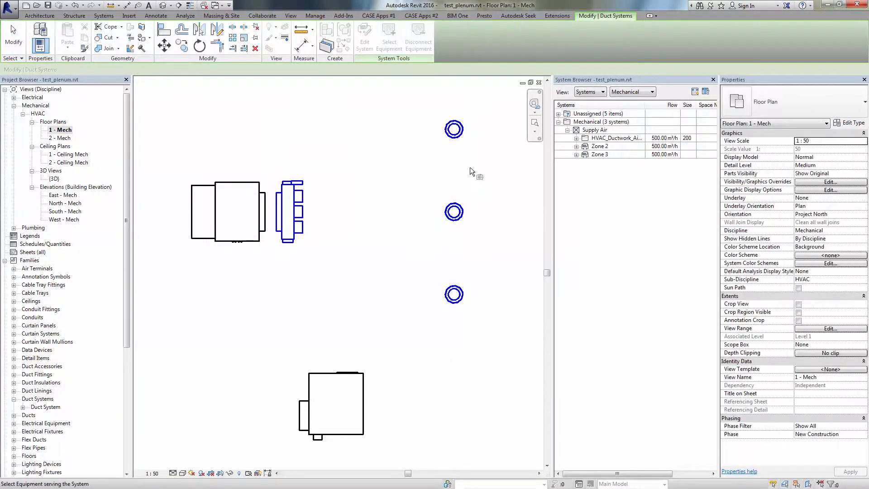
{"action": "left_click", "coordinate": [292, 199]}
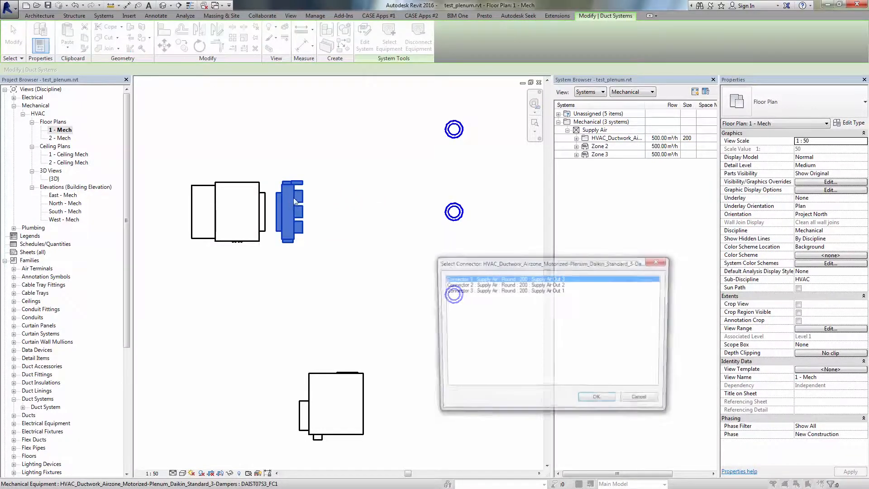
{"action": "left_click", "coordinate": [561, 290]}
{"action": "left_click", "coordinate": [590, 399]}
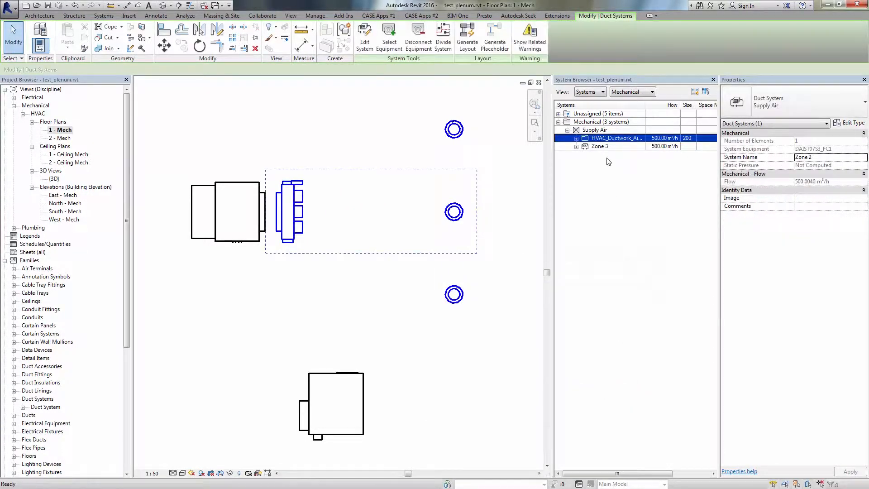
- Assign the motorized plenum as the equipment of Zone 3 through Connector 1, Supply Air Out 3
{"action": "left_click", "coordinate": [608, 146]}
{"action": "left_click", "coordinate": [388, 45]}
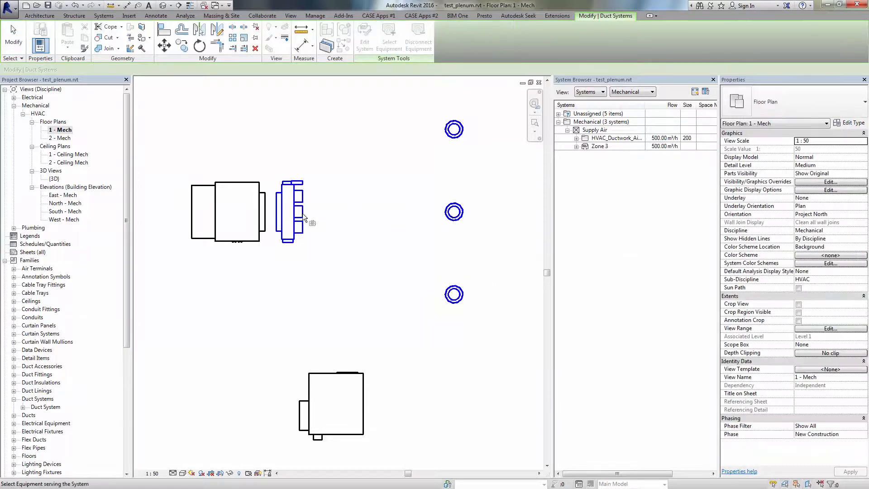
{"action": "left_click", "coordinate": [292, 199]}
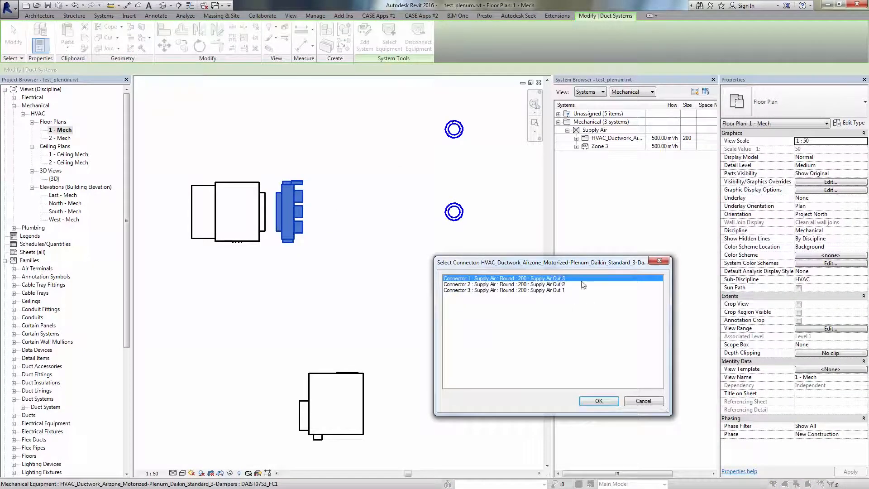
{"action": "left_click", "coordinate": [599, 401]}
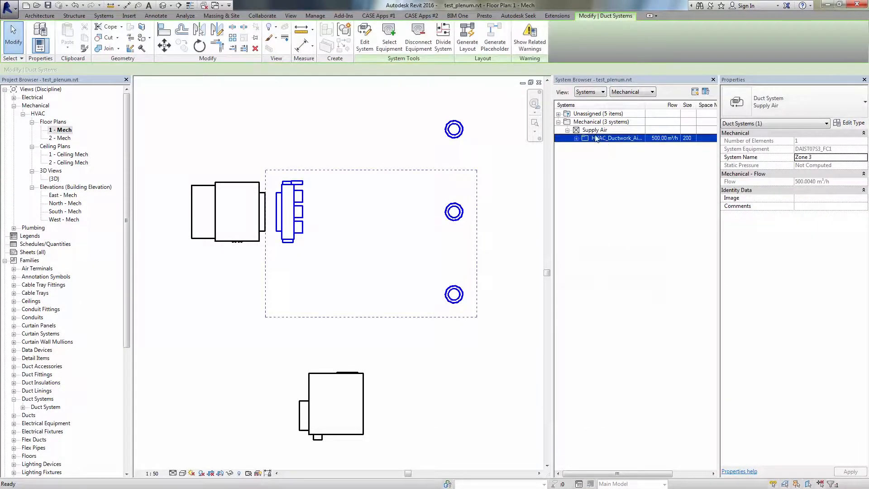
- Expand the plenum and its three zones in the System Browser to check the diffuser assigned to each
{"action": "left_click", "coordinate": [576, 138]}
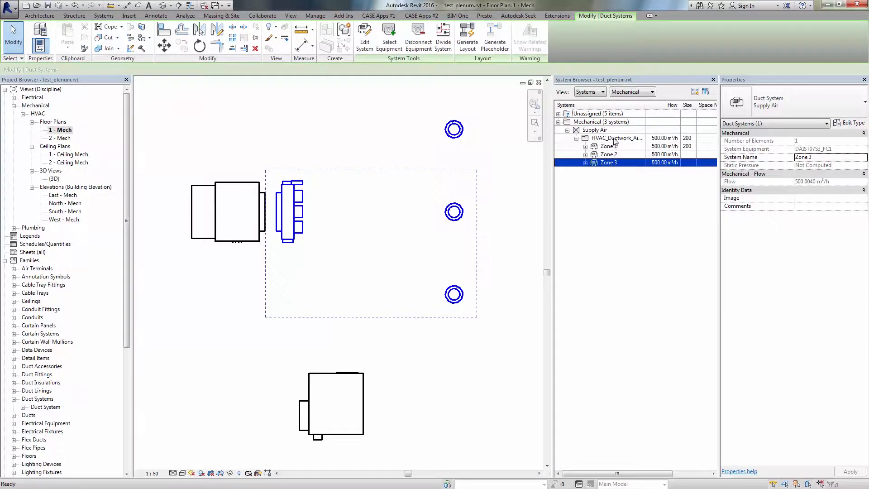
{"action": "left_click", "coordinate": [615, 138]}
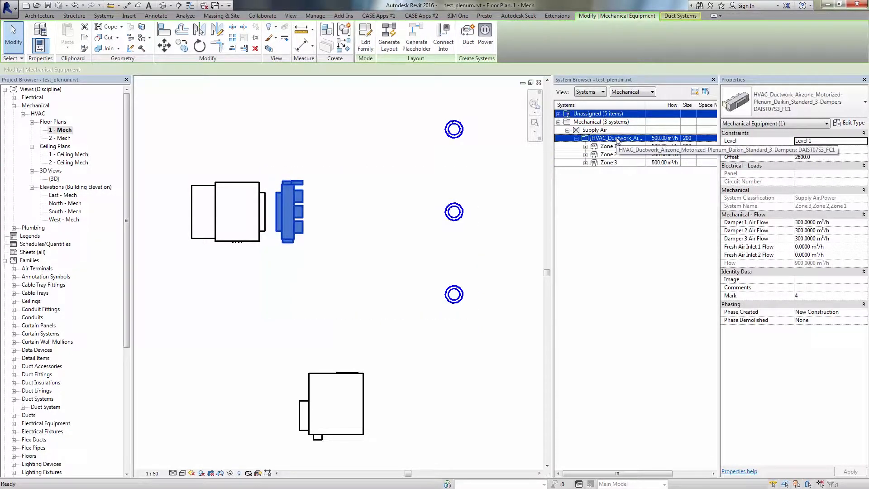
{"action": "left_click", "coordinate": [586, 146]}
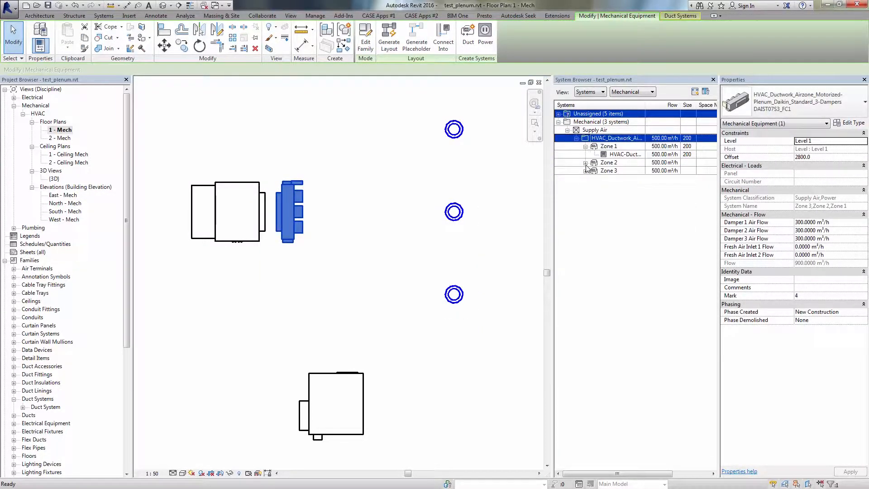
{"action": "left_click", "coordinate": [585, 163]}
{"action": "left_click", "coordinate": [586, 178]}
{"action": "left_click", "coordinate": [643, 226]}
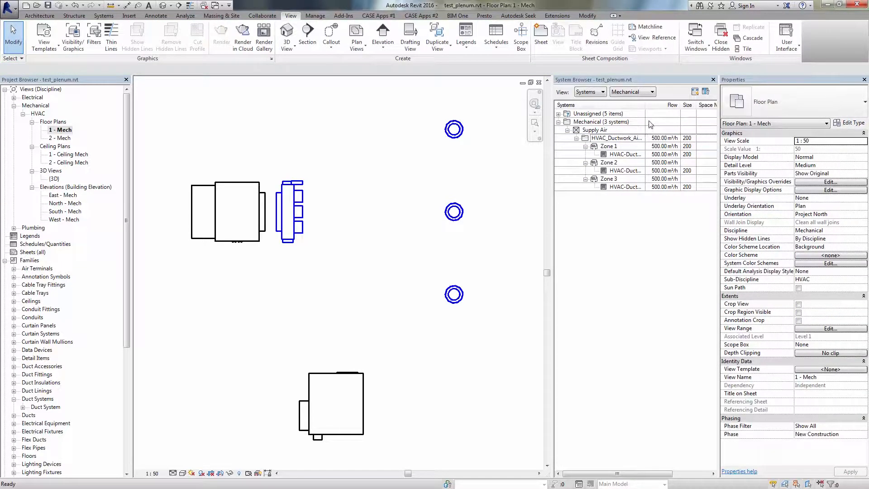
- Create a Supply Air duct system named FC-Plenum from the plenum's Connector 6, the rectangular 650 x 150 Supply Air In
{"action": "middle_click_drag", "start_coordinate": [383, 215], "coordinate": [398, 211]}
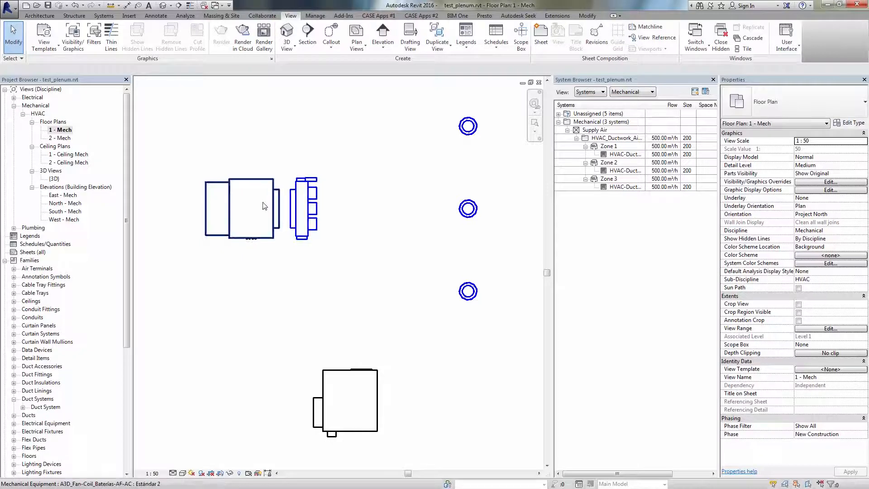
{"action": "left_click", "coordinate": [314, 184]}
{"action": "left_click", "coordinate": [476, 42]}
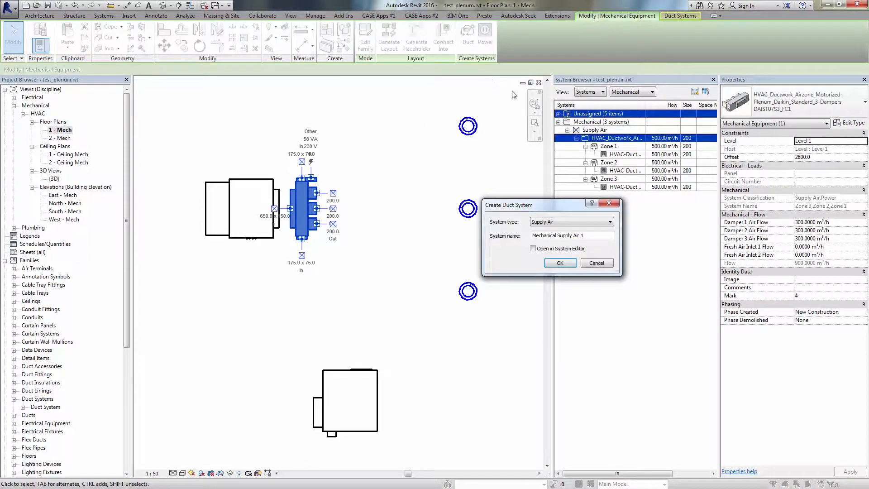
{"action": "left_click", "coordinate": [588, 223]}
{"action": "left_click", "coordinate": [558, 230]}
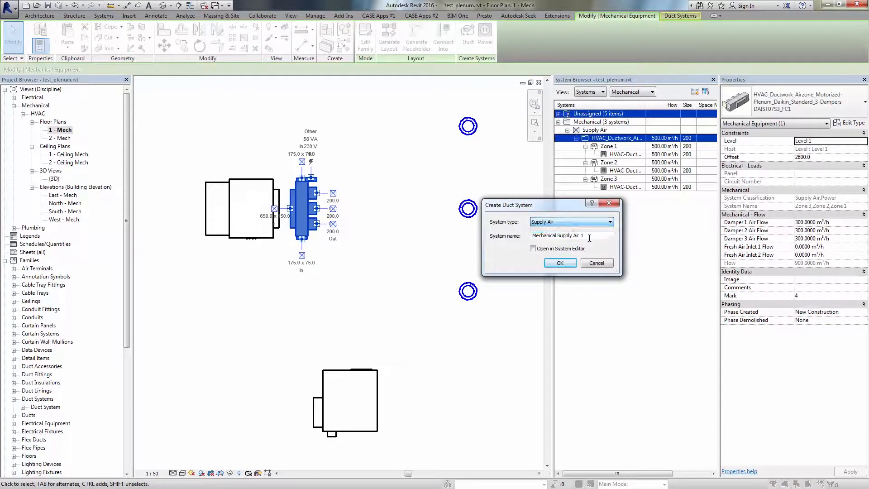
{"action": "left_click_drag", "start_coordinate": [588, 237], "coordinate": [531, 238]}
{"action": "type", "text": "FC-Plenum"}
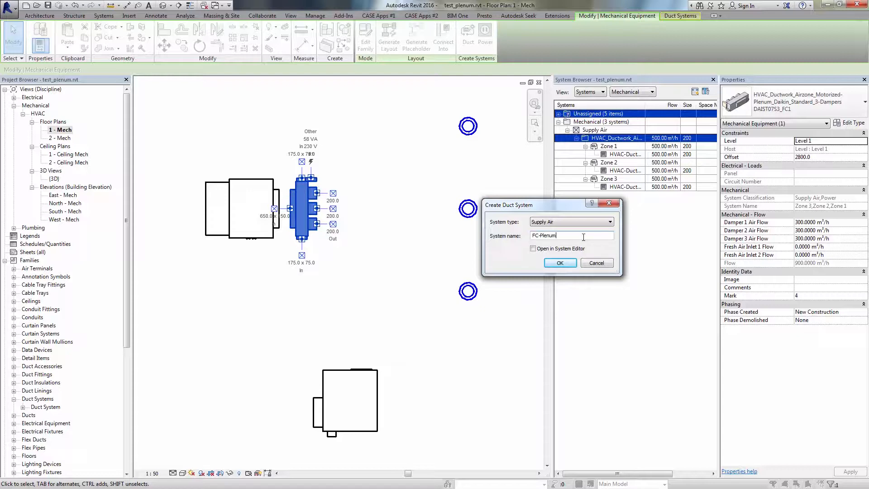
{"action": "left_click", "coordinate": [560, 263]}
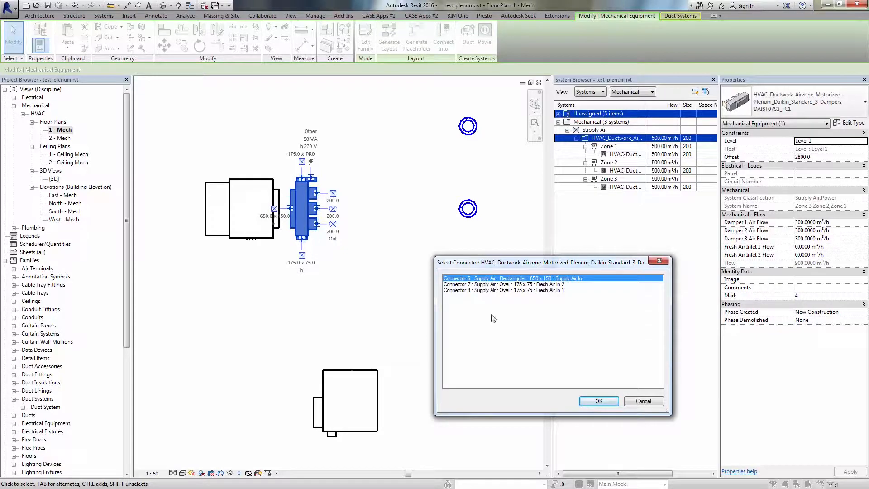
{"action": "left_click", "coordinate": [600, 401]}
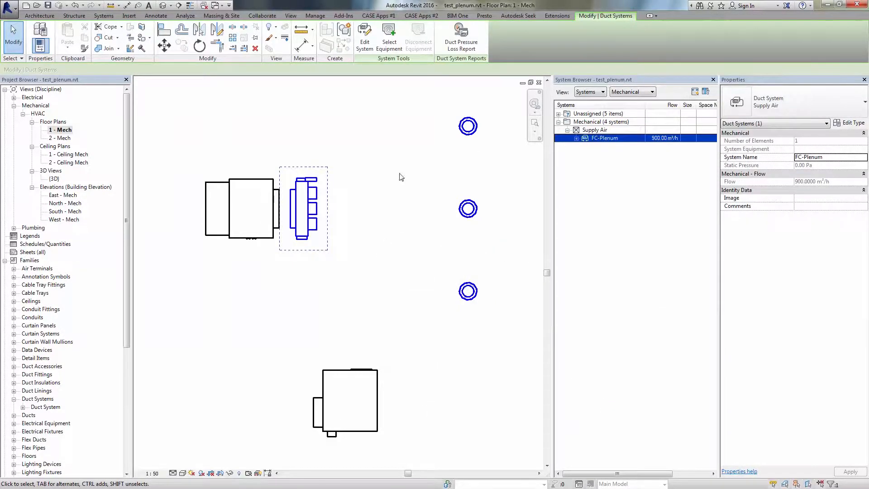
- Assign the fan coil unit beside the plenum as the equipment of the FC-Plenum duct system
{"action": "left_click", "coordinate": [390, 43]}
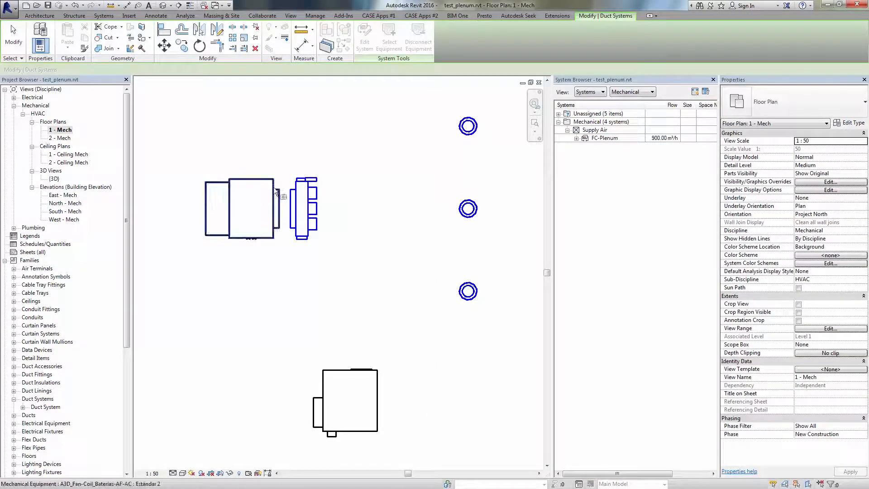
{"action": "left_click", "coordinate": [276, 193]}
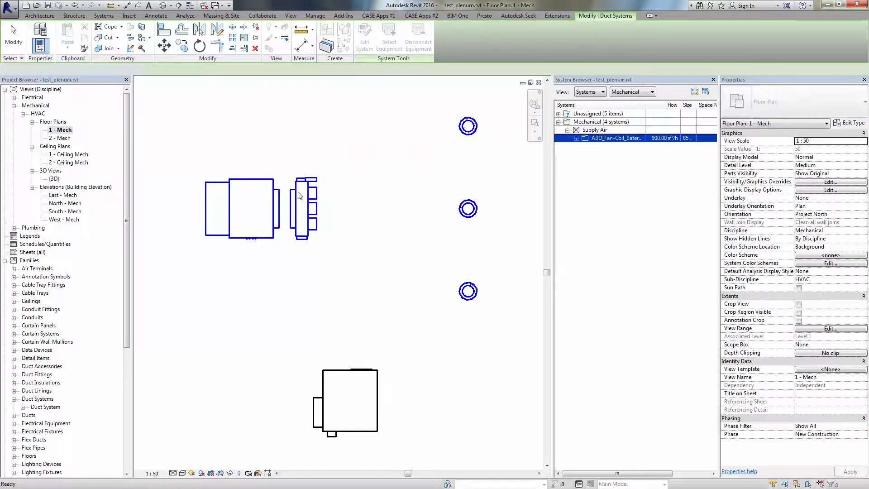
- Expand the fan coil unit's branch in the System Browser and check FC-Plenum, the plenum, its zones and their diffusers
{"action": "left_click", "coordinate": [576, 139]}
{"action": "left_click", "coordinate": [585, 147]}
{"action": "left_click", "coordinate": [614, 138]}
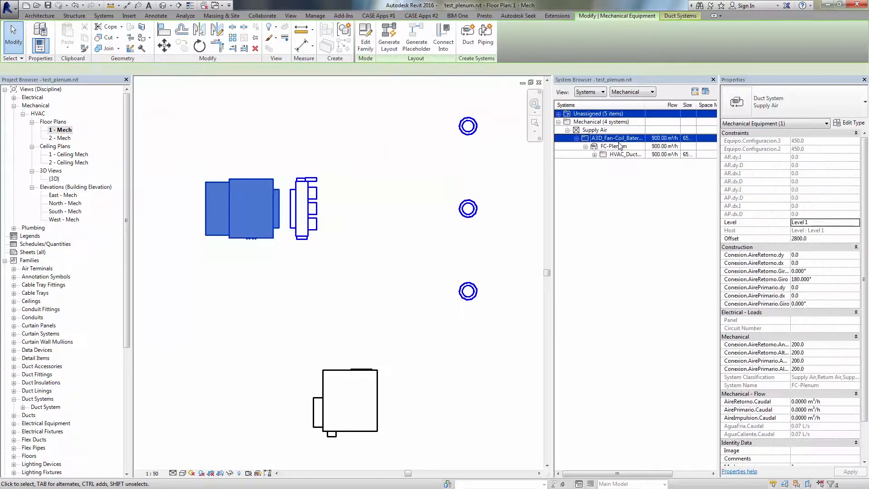
{"action": "left_click", "coordinate": [614, 146]}
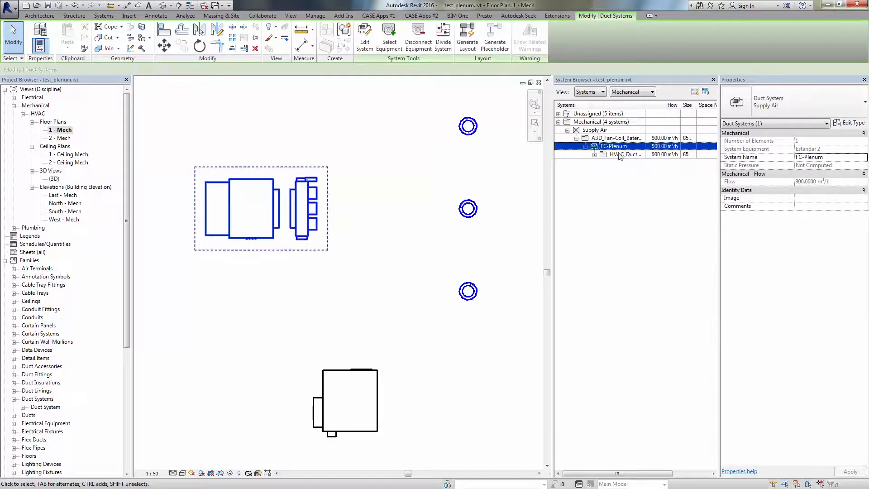
{"action": "left_click", "coordinate": [615, 154]}
{"action": "left_click", "coordinate": [595, 155]}
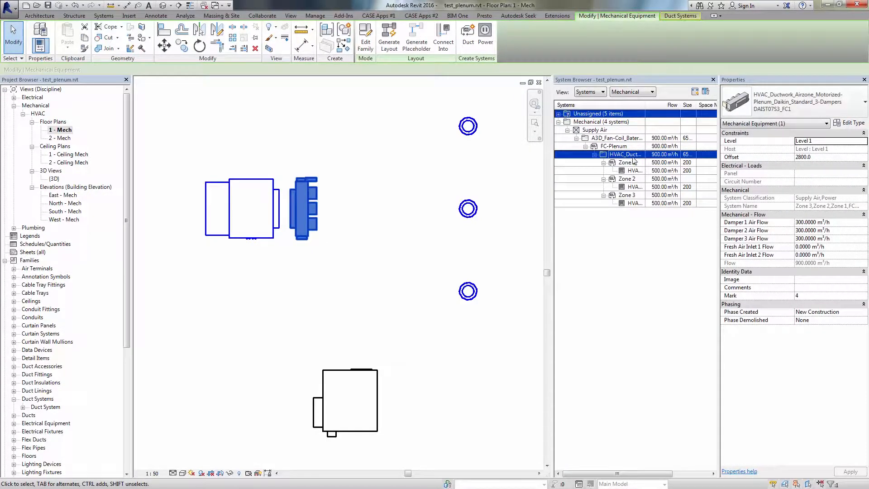
{"action": "left_click", "coordinate": [639, 178]}
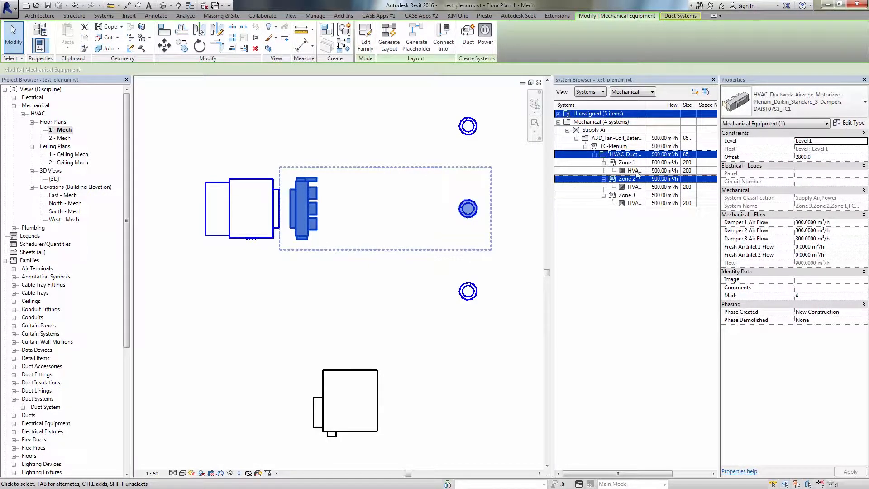
{"action": "left_click", "coordinate": [636, 255]}
{"action": "left_click", "coordinate": [633, 187]}
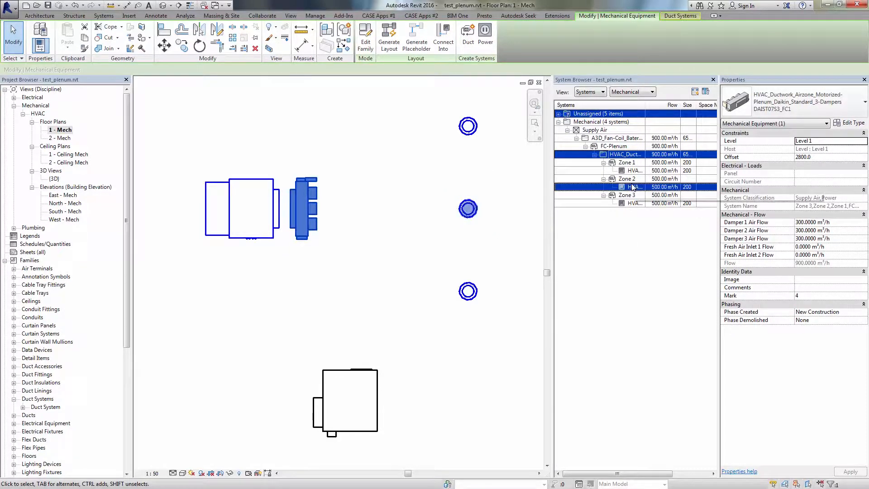
{"action": "left_click", "coordinate": [413, 251]}
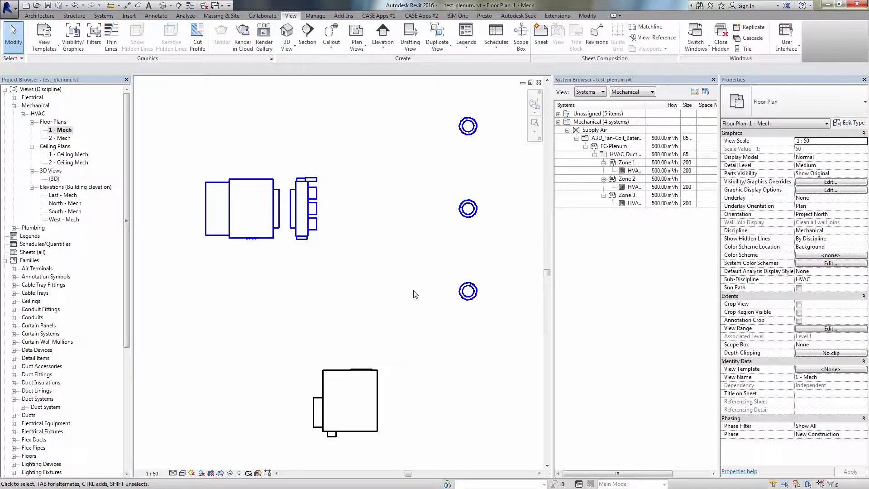
- Expand the duct system types in the project's families and select the Supply Air type
{"action": "middle_click_drag", "start_coordinate": [414, 292], "coordinate": [425, 277]}
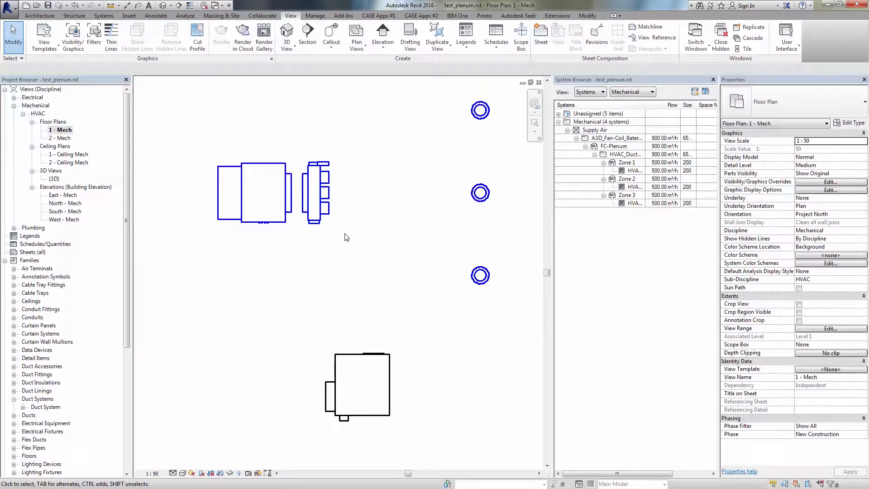
{"action": "left_click", "coordinate": [29, 407]}
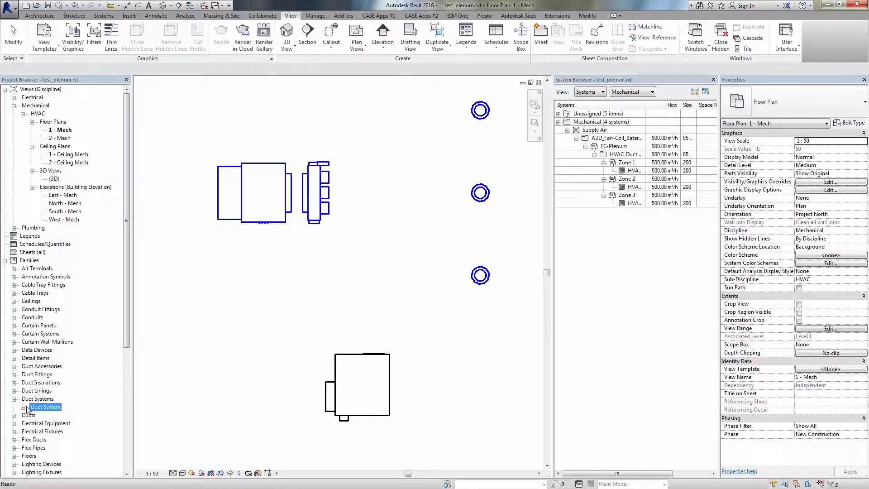
{"action": "left_click", "coordinate": [23, 407]}
{"action": "scroll", "coordinate": [63, 394], "scroll_direction": "down", "scroll_amount": 2}
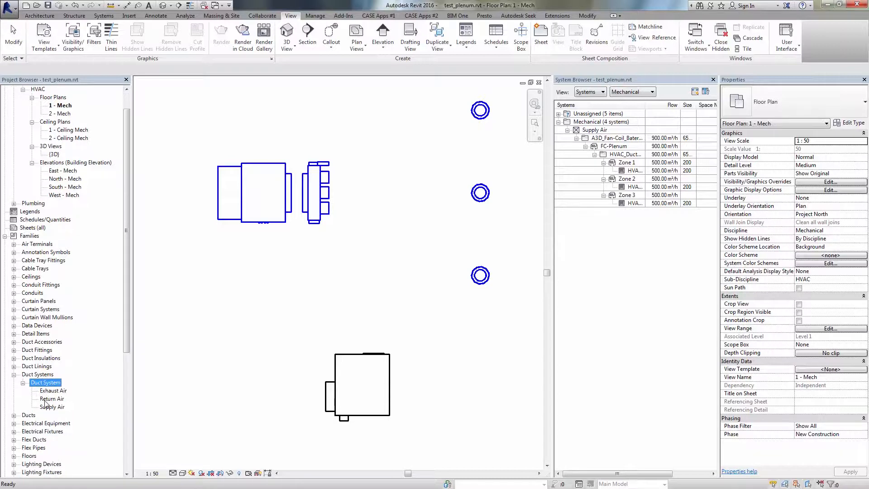
{"action": "left_click", "coordinate": [52, 375]}
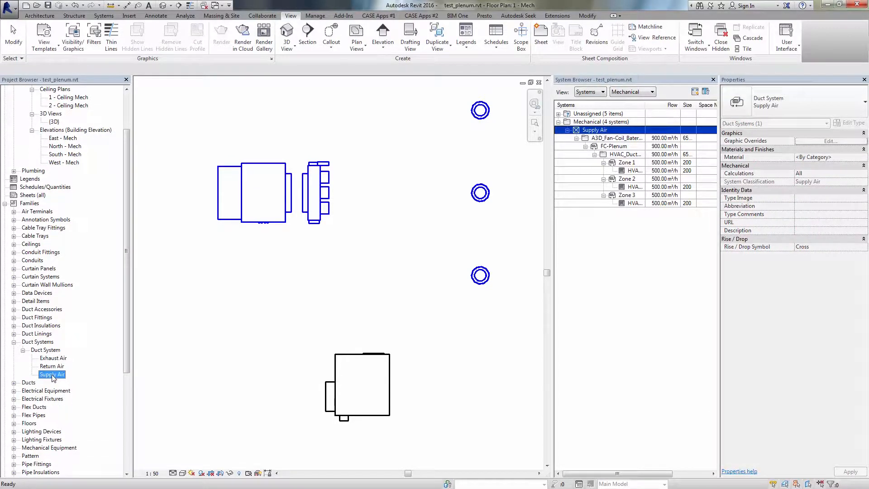
{"action": "right_click", "coordinate": [58, 375]}
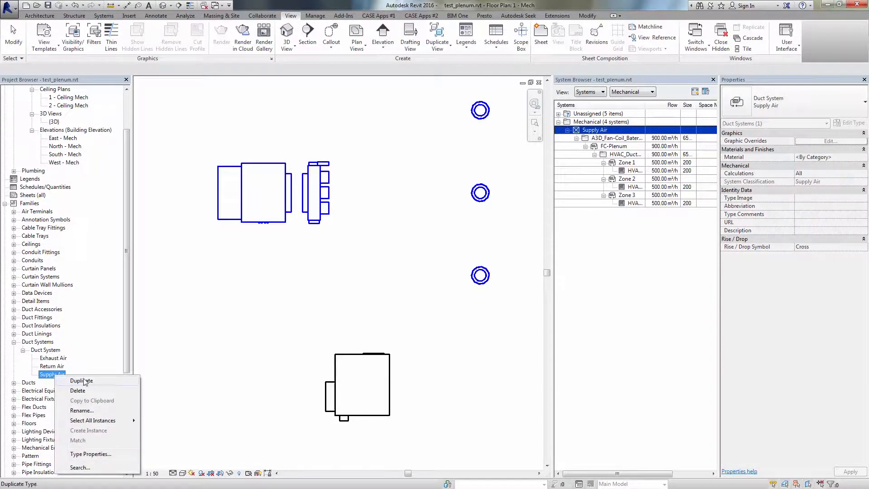
{"action": "left_click", "coordinate": [85, 393]}
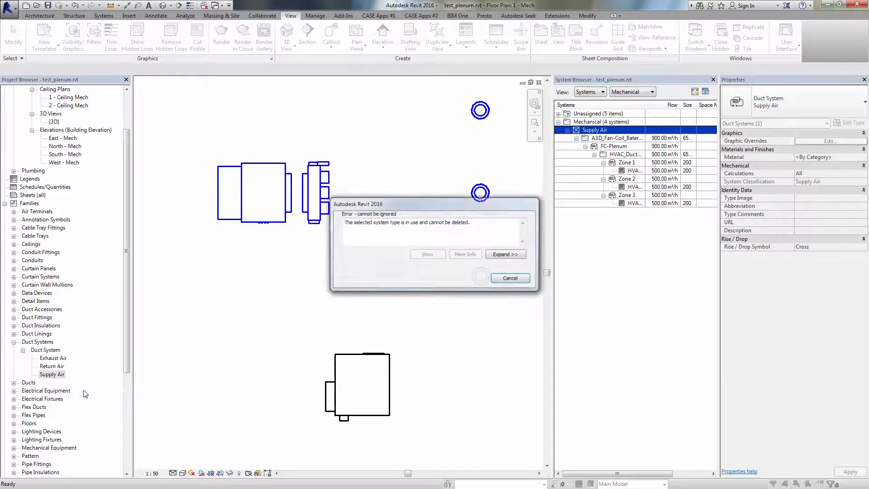
{"action": "left_click", "coordinate": [511, 279]}
- Duplicate the Supply Air duct system type and rename the copy Fresh Air
{"action": "right_click", "coordinate": [47, 375]}
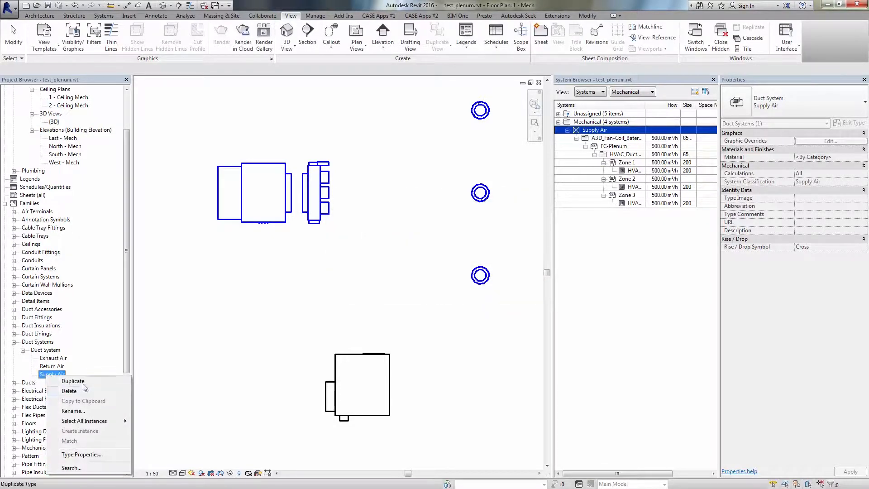
{"action": "left_click", "coordinate": [84, 382]}
{"action": "right_click", "coordinate": [61, 384]}
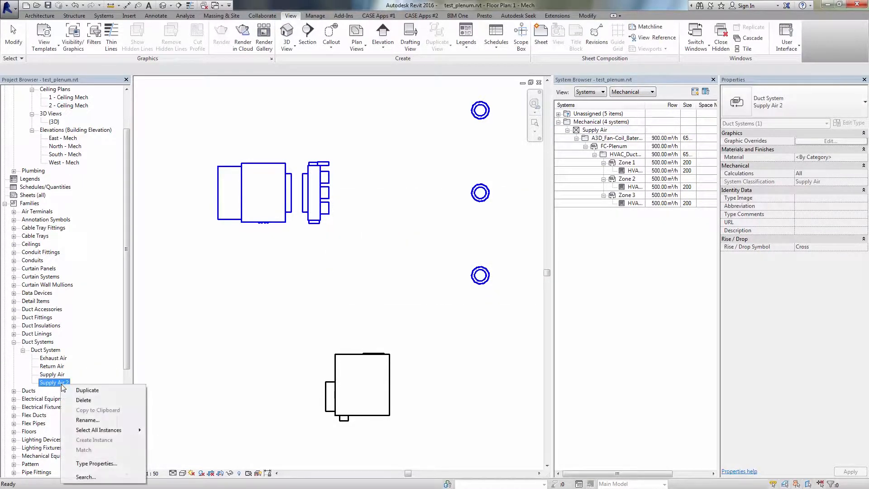
{"action": "left_click", "coordinate": [94, 421]}
{"action": "type", "text": "Fresh Air"}
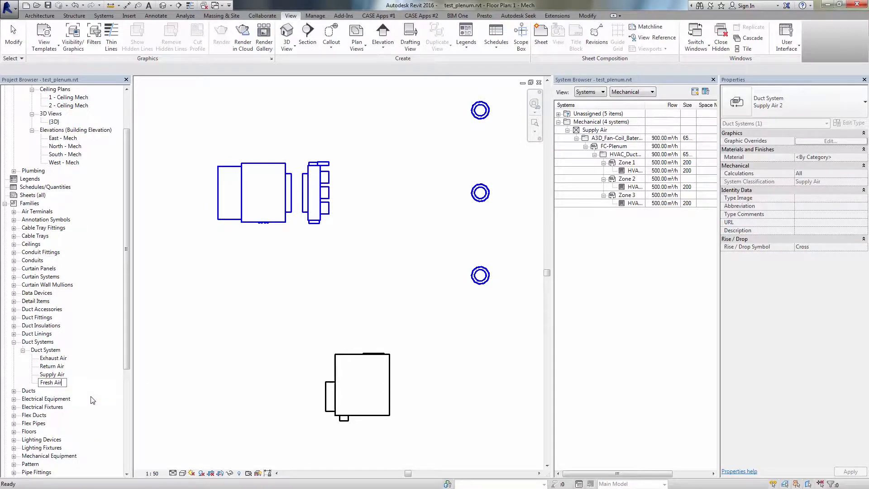
{"action": "key", "text": "Return"}
{"action": "left_click", "coordinate": [247, 300]}
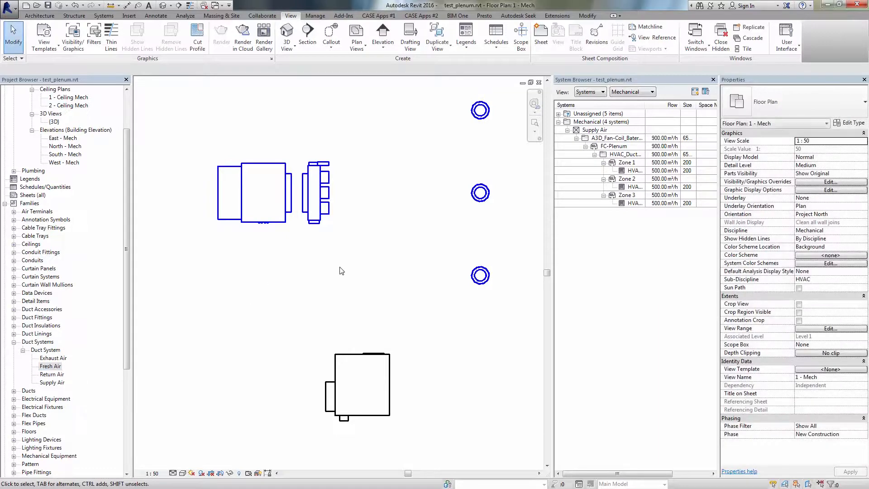
- Create a Fresh Air duct system named Fresh Air Ventilation from the plenum's Connector 7, the oval 175 x 75 Fresh Air In 2
{"action": "left_click", "coordinate": [323, 212]}
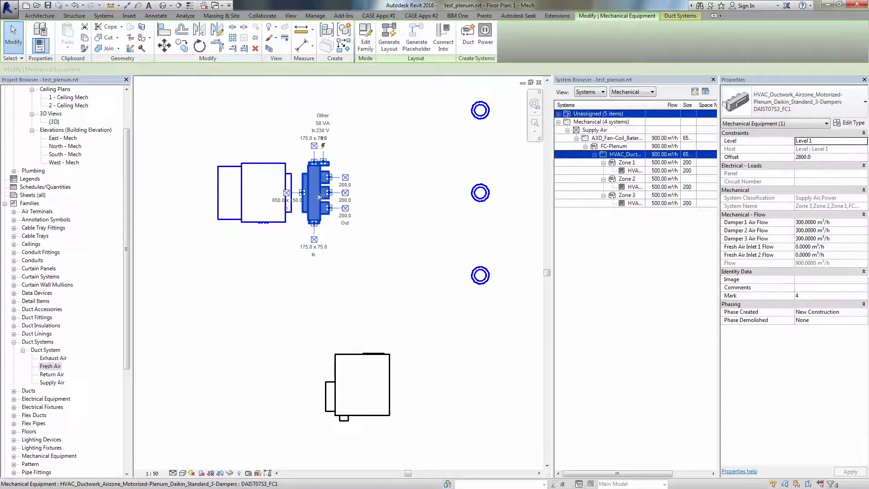
{"action": "left_click", "coordinate": [472, 44]}
{"action": "left_click", "coordinate": [555, 222]}
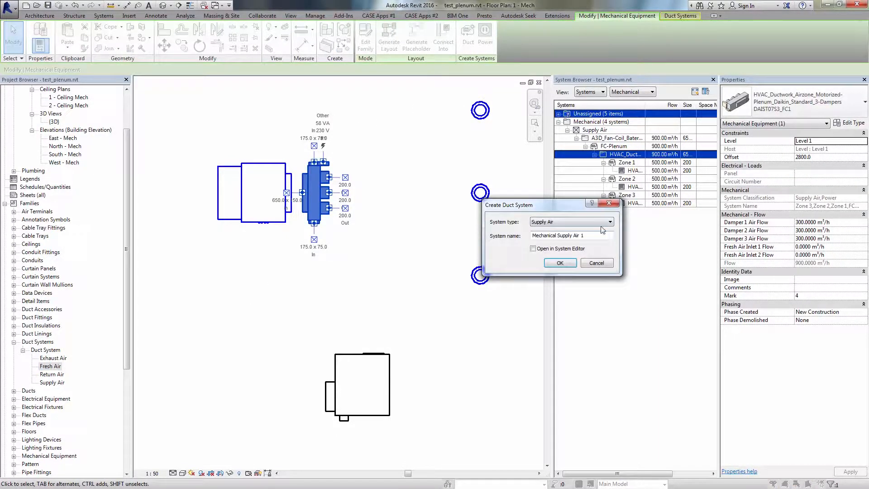
{"action": "left_click", "coordinate": [546, 235]}
{"action": "type", "text": "Fresh Air Ventilation"}
{"action": "left_click", "coordinate": [561, 264]}
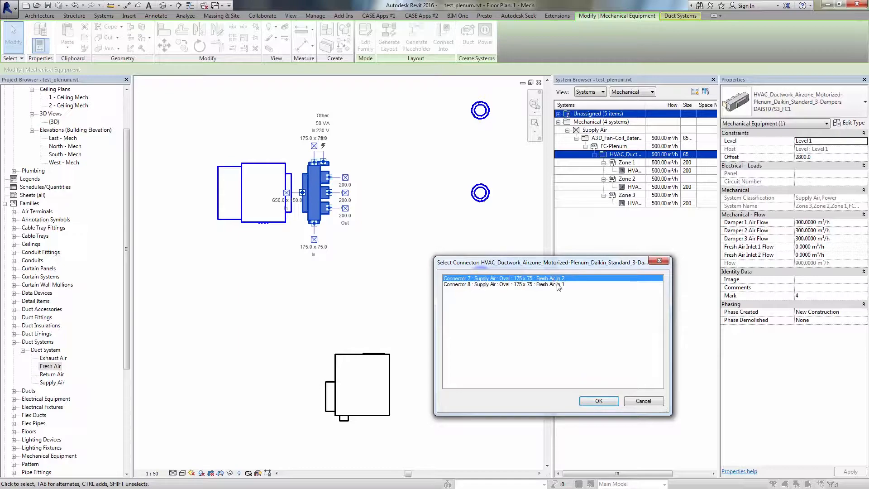
{"action": "left_click", "coordinate": [599, 401]}
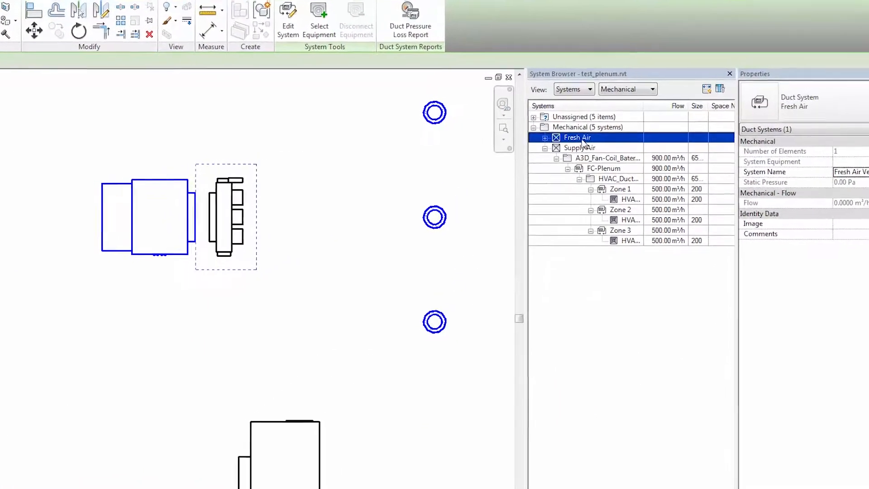
- Expand the Fresh Air branch in the System Browser to check the Fresh Air Ventilation system and its plenum
{"action": "left_click", "coordinate": [576, 149]}
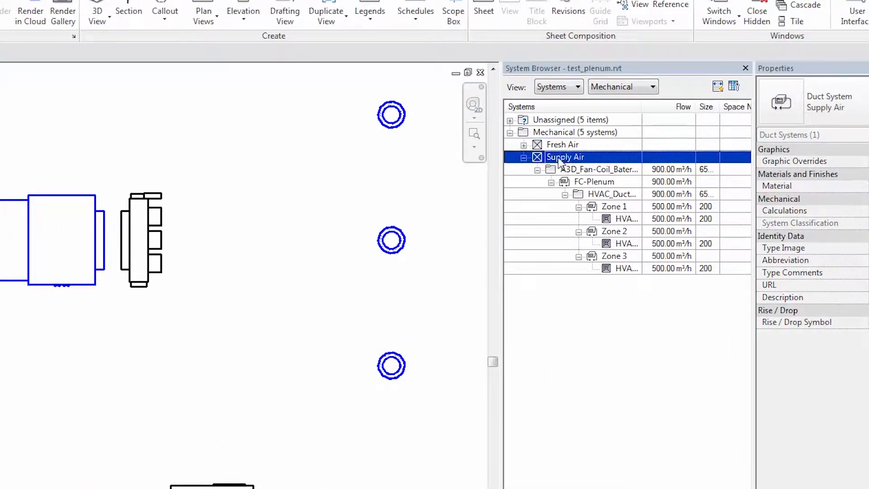
{"action": "left_click", "coordinate": [562, 145]}
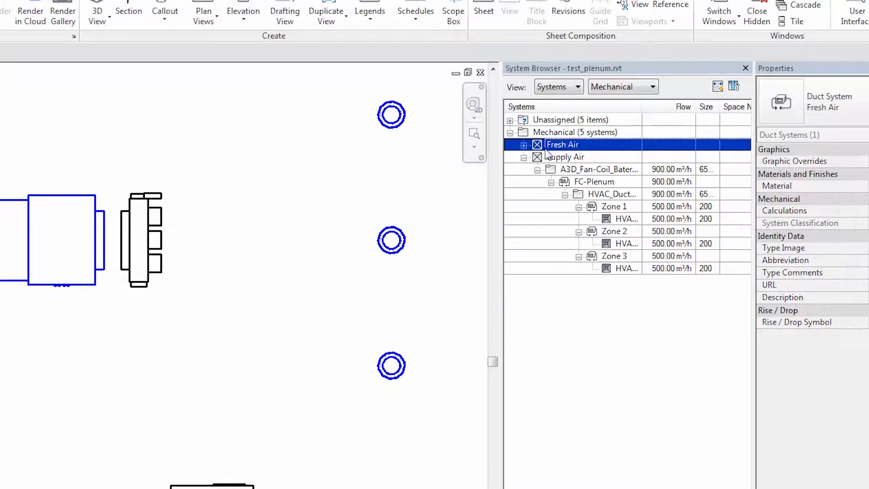
{"action": "left_click", "coordinate": [524, 145]}
{"action": "left_click", "coordinate": [581, 157]}
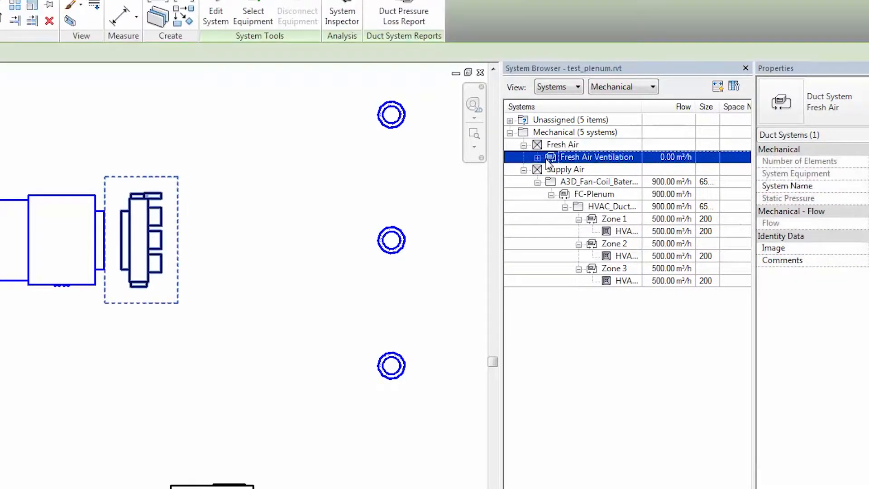
{"action": "left_click", "coordinate": [541, 157]}
{"action": "left_click", "coordinate": [591, 171]}
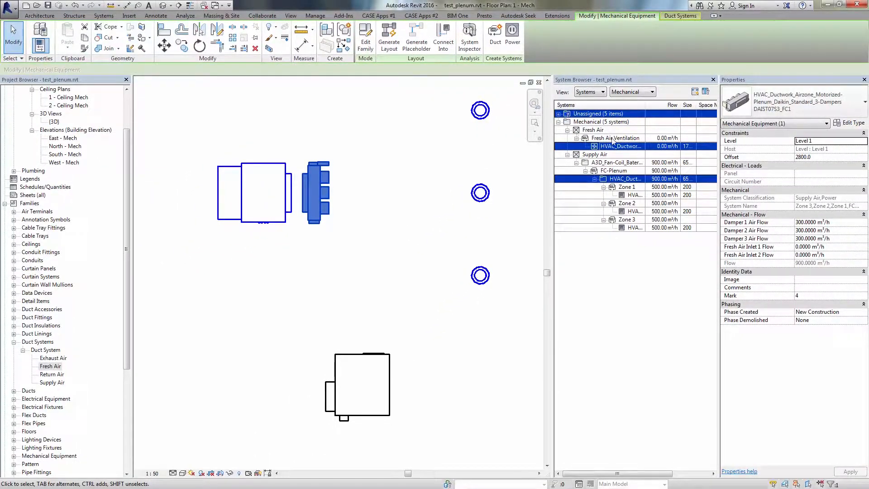
- Assign the VAV unit below the plenum as the equipment of the Fresh Air Ventilation system
{"action": "left_click", "coordinate": [609, 138]}
{"action": "left_click", "coordinate": [390, 36]}
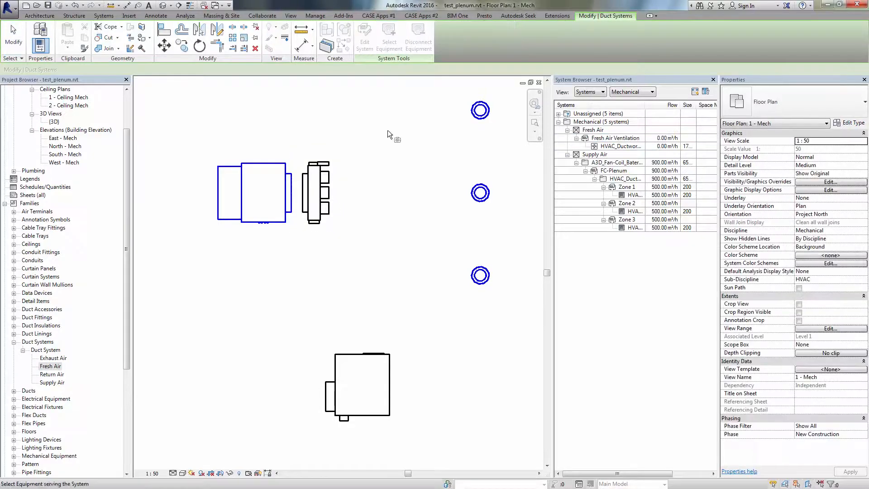
{"action": "left_click", "coordinate": [385, 348]}
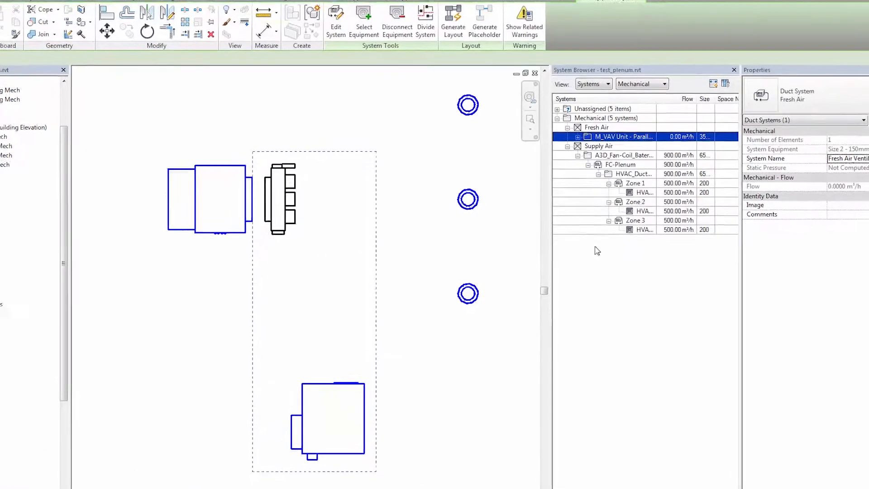
- Expand the VAV unit's branch under Fresh Air and check the ventilation system and plenum it serves
{"action": "left_click", "coordinate": [578, 137]}
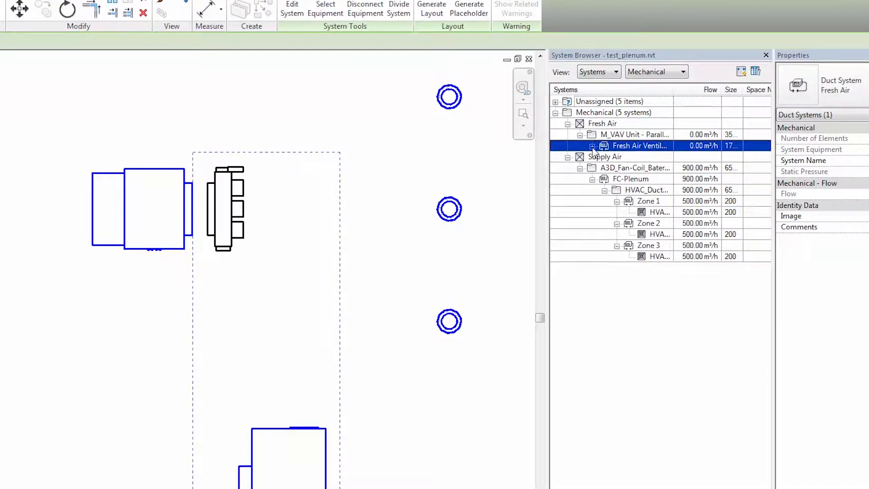
{"action": "left_click", "coordinate": [592, 146]}
{"action": "left_click", "coordinate": [647, 157]}
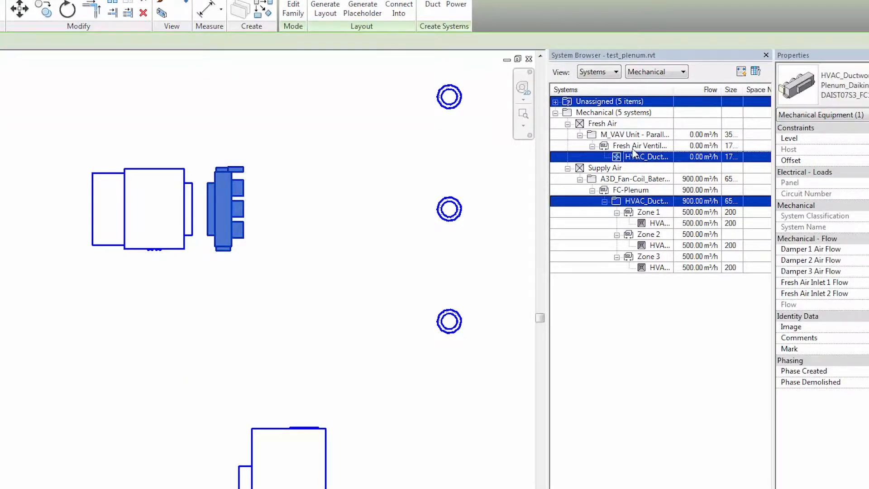
{"action": "left_click", "coordinate": [636, 146]}
{"action": "left_click", "coordinate": [659, 135]}
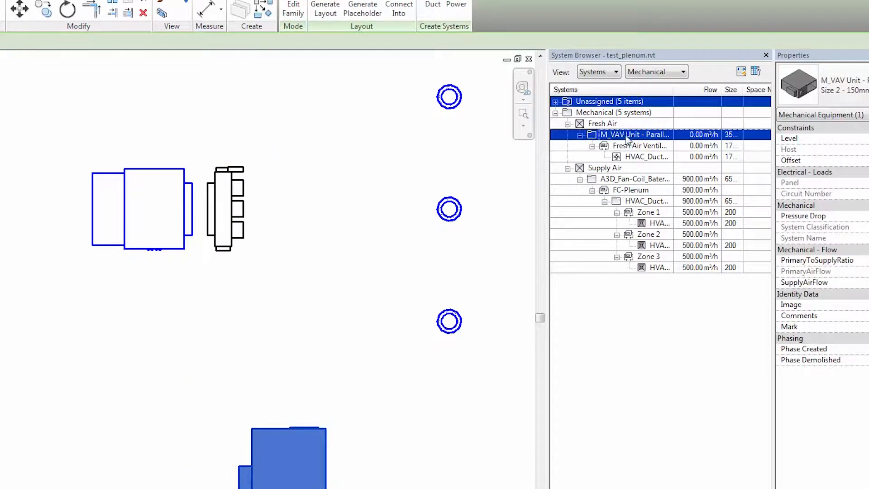
{"action": "left_click", "coordinate": [604, 124]}
- Examine the plenum's air inlet connector and the facing outlet connector of the fan coil unit in the floor plan
{"action": "middle_click_drag", "start_coordinate": [381, 311], "coordinate": [354, 326]}
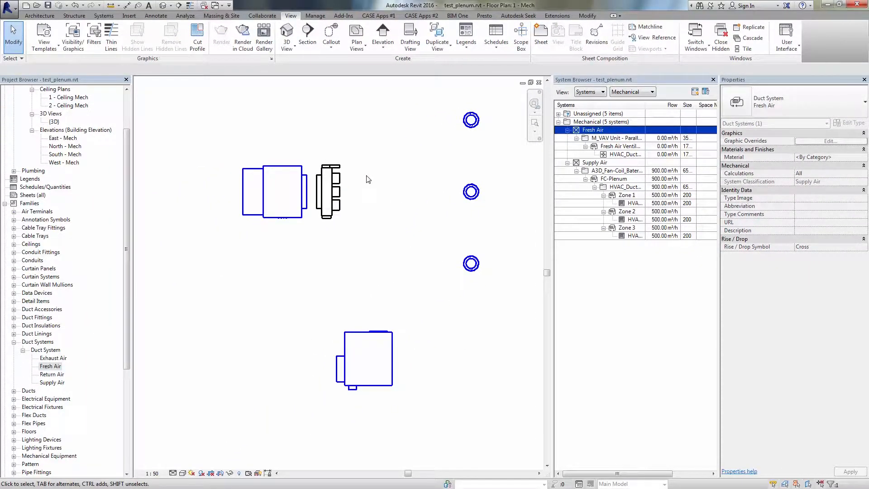
{"action": "middle_click_drag", "start_coordinate": [360, 191], "coordinate": [378, 202]}
{"action": "left_click", "coordinate": [349, 189]}
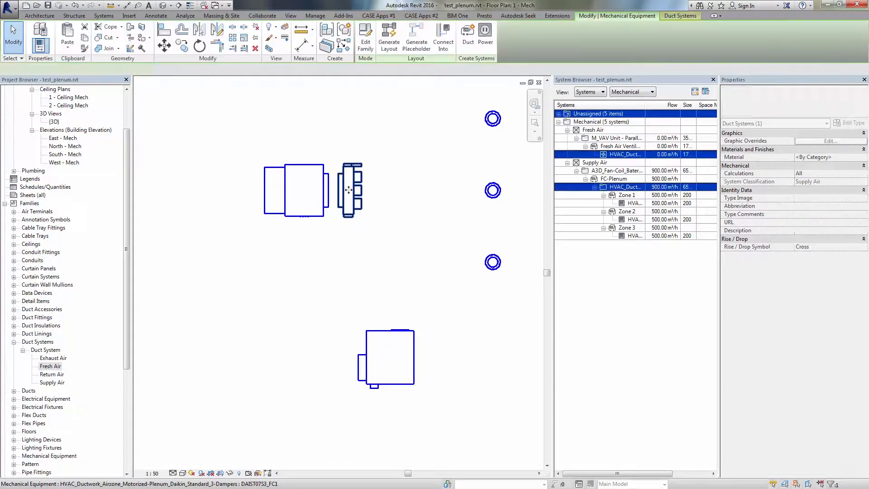
{"action": "middle_click_drag", "start_coordinate": [325, 172], "coordinate": [353, 173]}
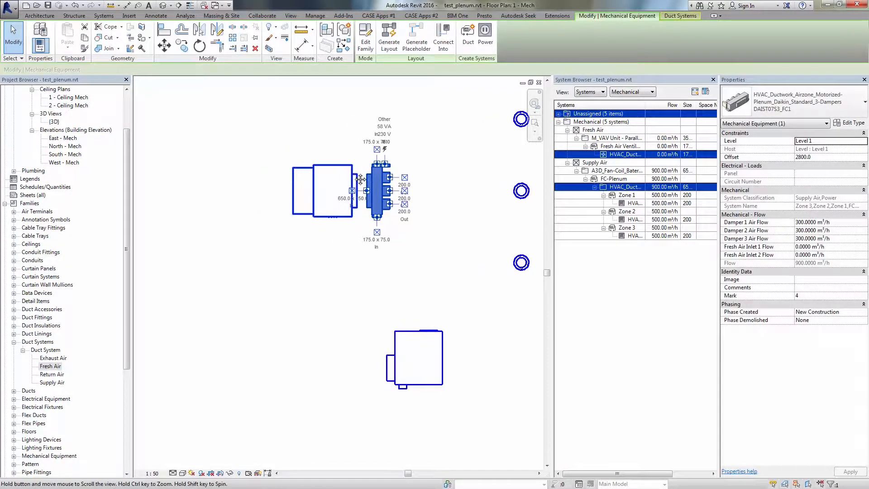
{"action": "scroll", "coordinate": [353, 172], "scroll_direction": "up", "scroll_amount": 1}
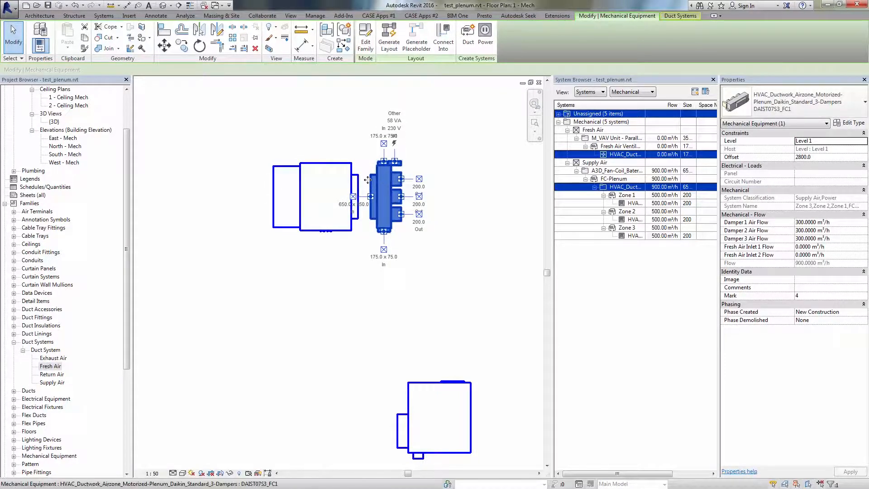
{"action": "left_click", "coordinate": [371, 205]}
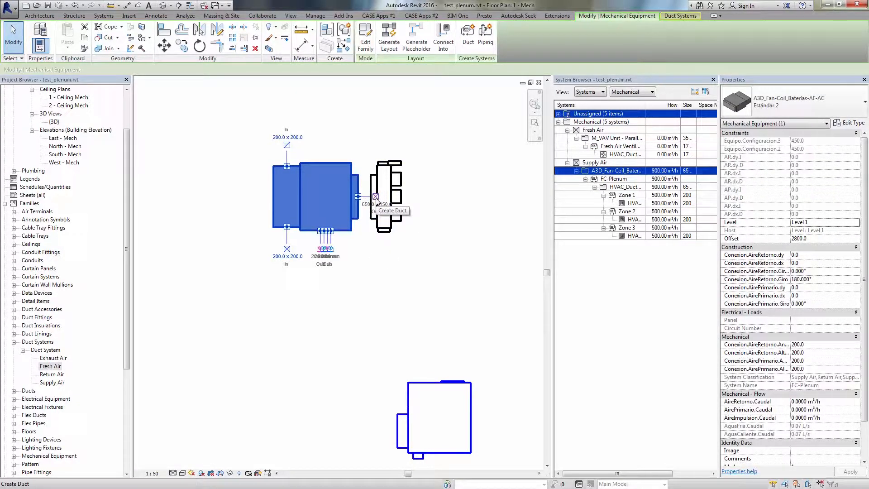
{"action": "left_click", "coordinate": [374, 183]}
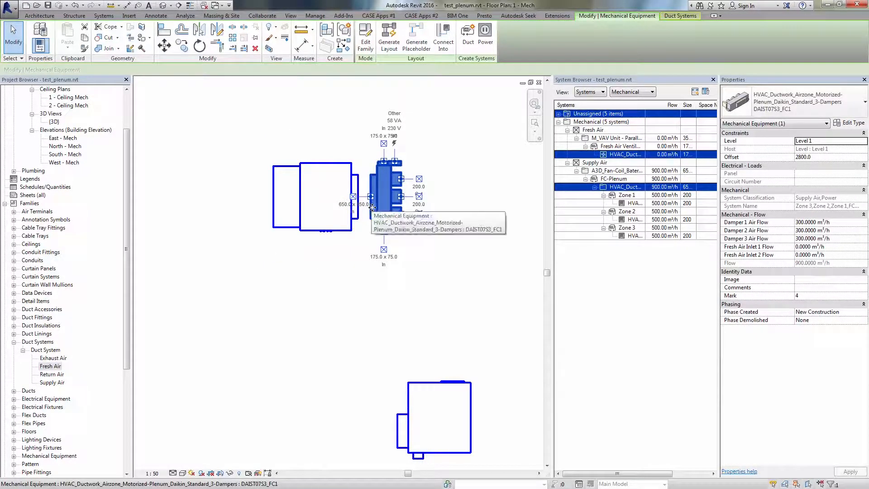
{"action": "left_click", "coordinate": [350, 227]}
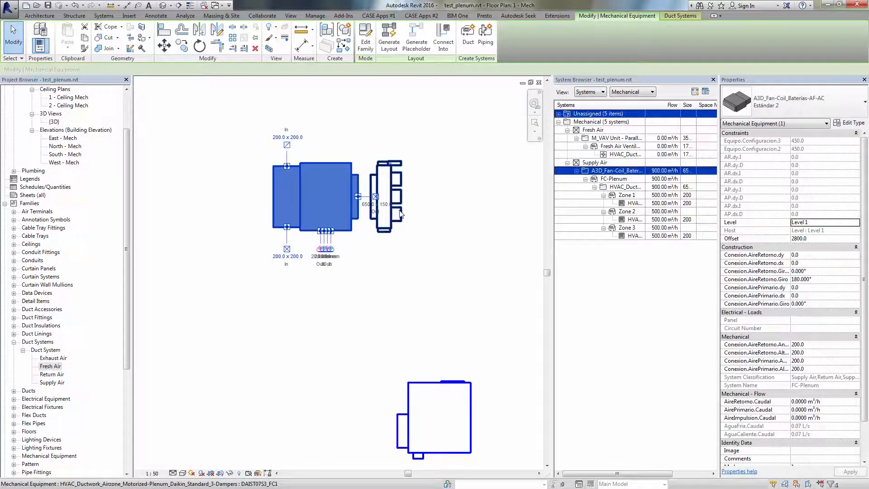
{"action": "left_click", "coordinate": [384, 230]}
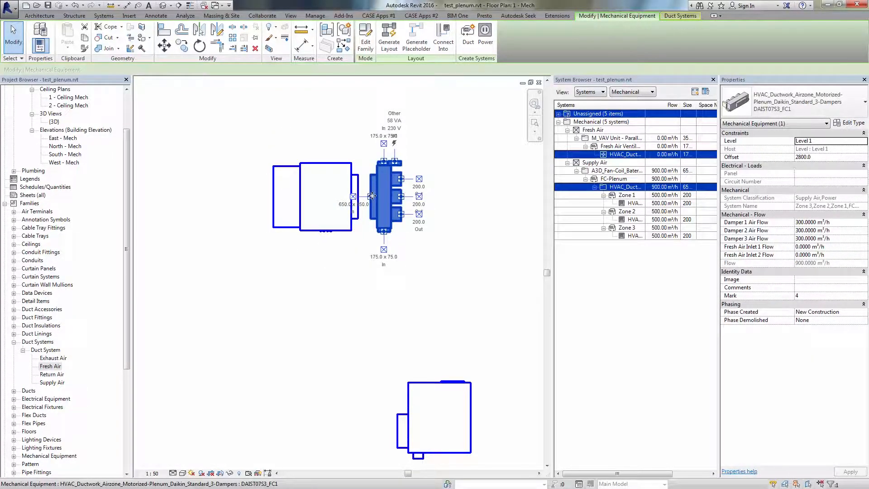
- Try joining the plenum's air inlet to the fan coil's outlet connector, and move the plenum back off the unit
{"action": "scroll", "coordinate": [341, 176], "scroll_direction": "up", "scroll_amount": 3}
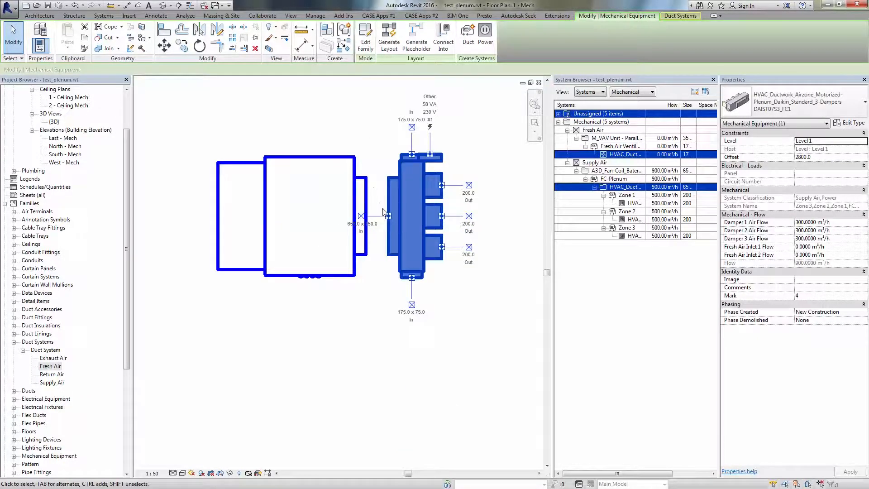
{"action": "left_click_drag", "start_coordinate": [389, 219], "coordinate": [367, 219]}
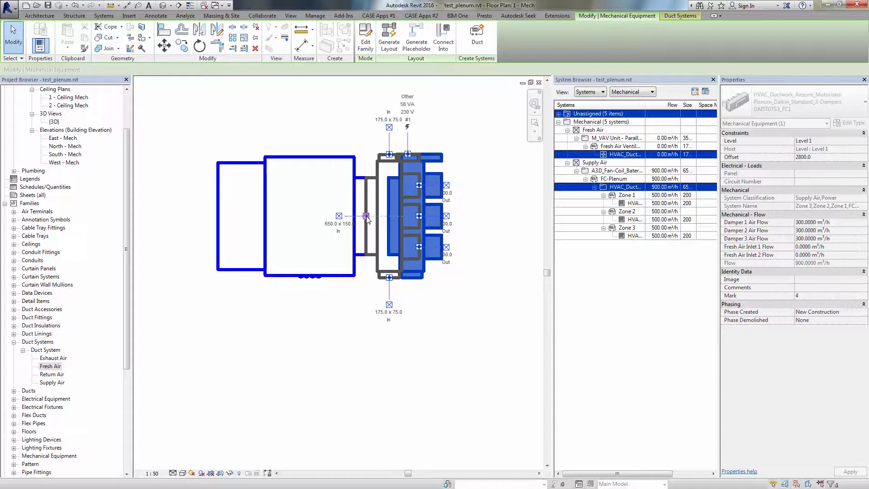
{"action": "left_click_drag", "start_coordinate": [367, 219], "coordinate": [387, 217]}
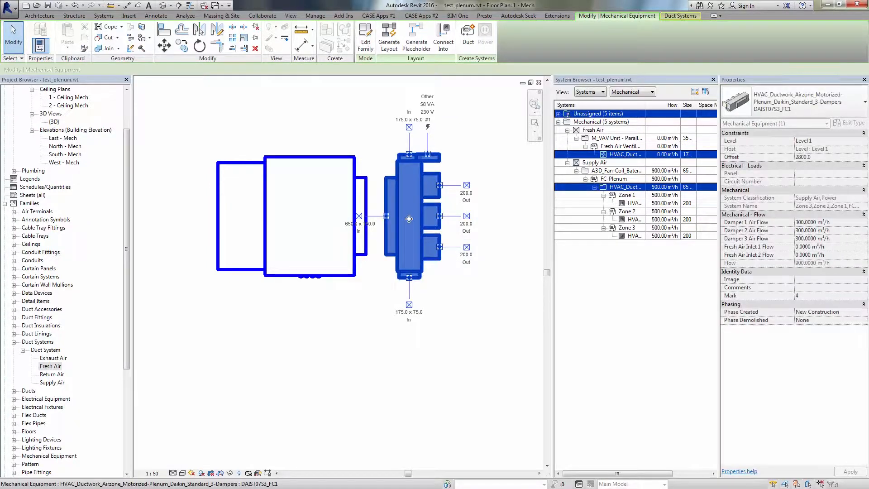
{"action": "key", "text": "Escape"}
{"action": "scroll", "coordinate": [340, 176], "scroll_direction": "down", "scroll_amount": 3}
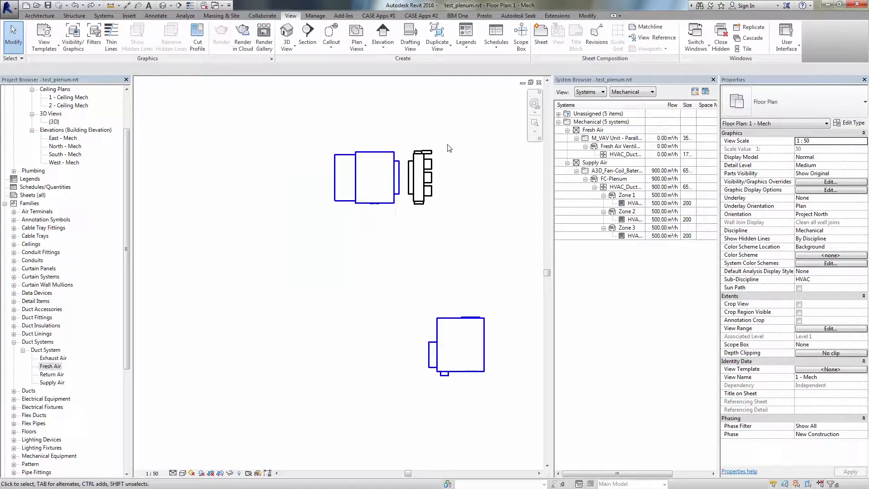
- Show the duct disconnect markers on all equipment and diffusers in the floor plan
{"action": "scroll", "coordinate": [339, 175], "scroll_direction": "down", "scroll_amount": 3}
{"action": "middle_click_drag", "start_coordinate": [404, 172], "coordinate": [362, 200]}
{"action": "scroll", "coordinate": [363, 196], "scroll_direction": "up", "scroll_amount": 2}
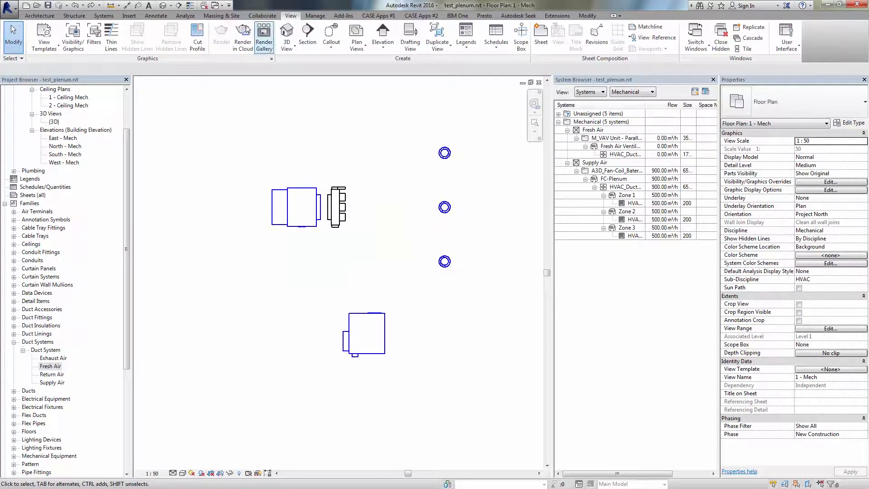
{"action": "left_click", "coordinate": [185, 16]}
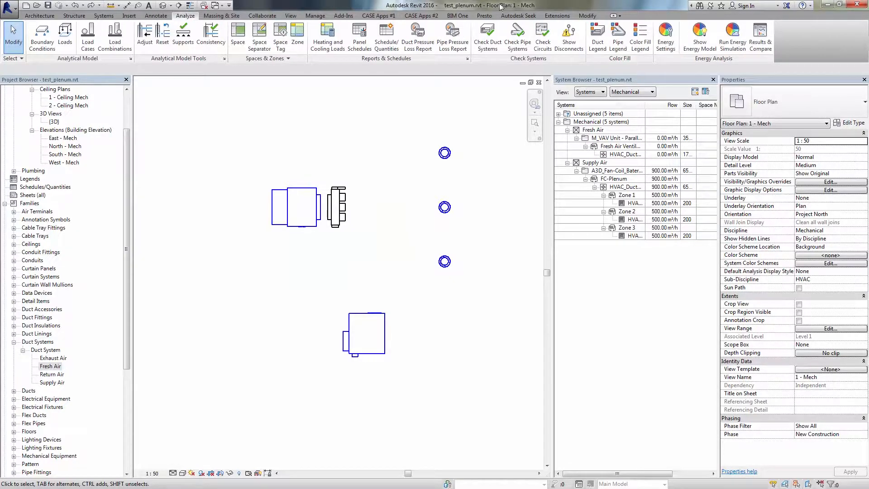
{"action": "left_click", "coordinate": [570, 41]}
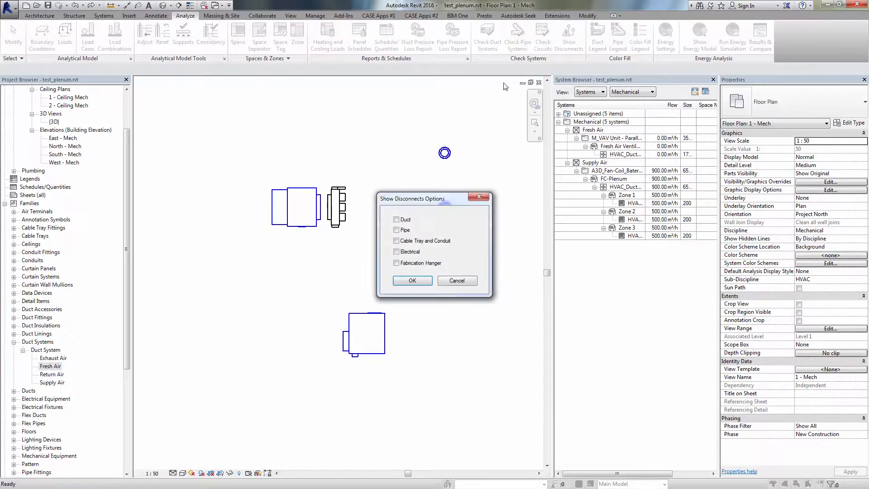
{"action": "left_click", "coordinate": [412, 281]}
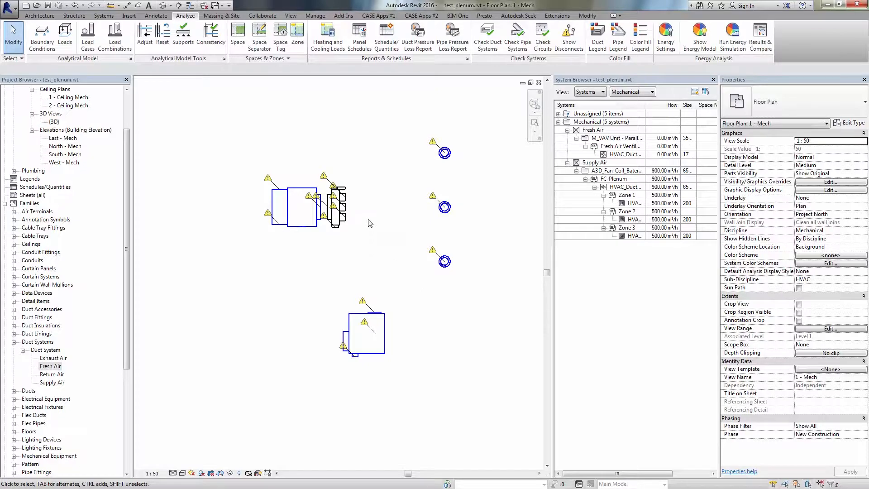
- Move the plenum against the fan coil unit so its inlet connector joins the unit's outlet connector
{"action": "scroll", "coordinate": [360, 256], "scroll_direction": "up", "scroll_amount": 5}
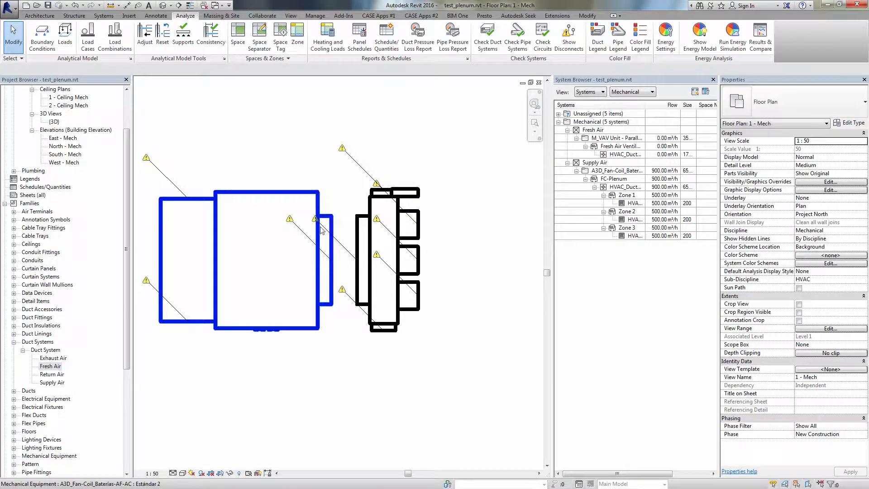
{"action": "left_click", "coordinate": [360, 269]}
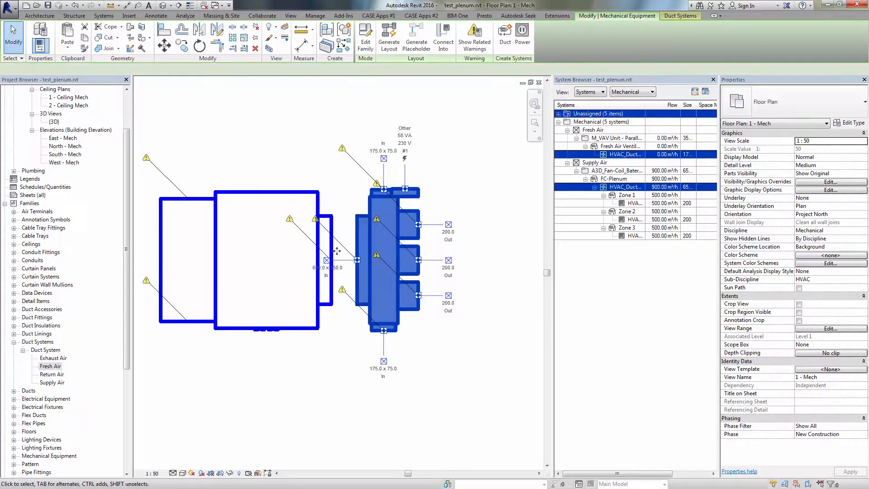
{"action": "left_click_drag", "start_coordinate": [342, 262], "coordinate": [332, 263]}
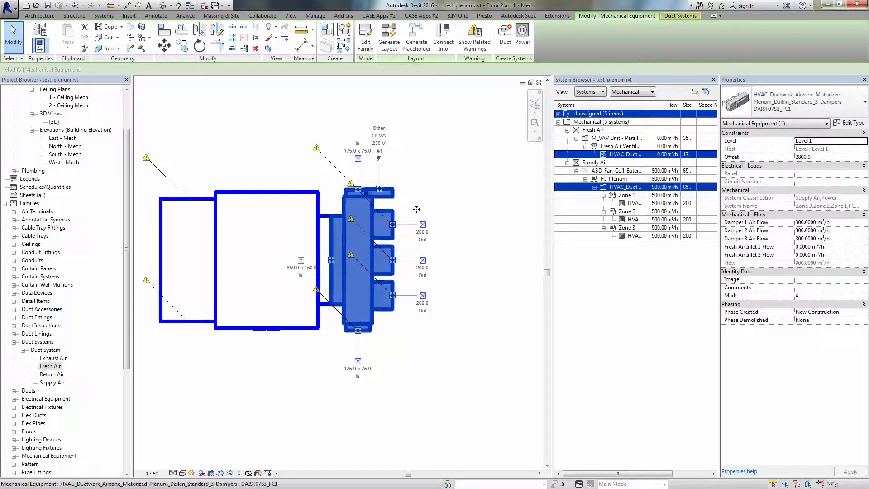
{"action": "left_click", "coordinate": [471, 219]}
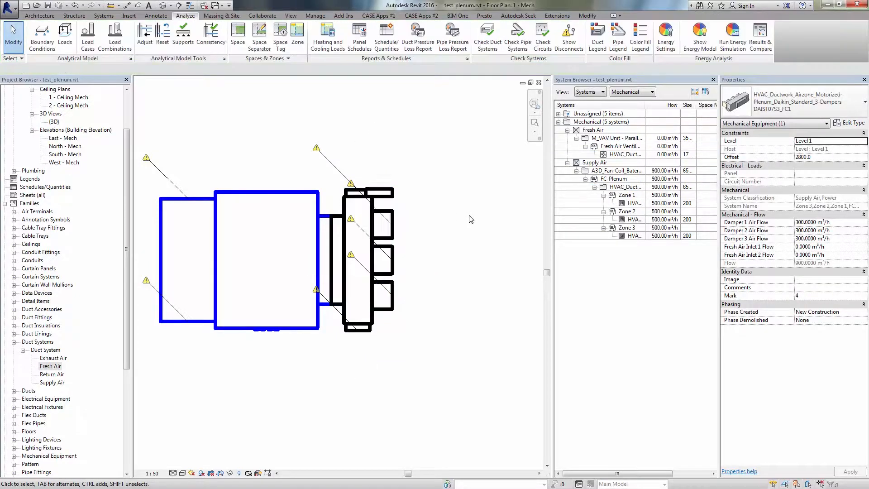
- Draw 200 mm round ducts from the plenum's three outlets to the three zone diffusers, turning the outer two to meet theirs
{"action": "scroll", "coordinate": [406, 256], "scroll_direction": "down", "scroll_amount": 9}
{"action": "middle_click_drag", "start_coordinate": [438, 270], "coordinate": [365, 244]}
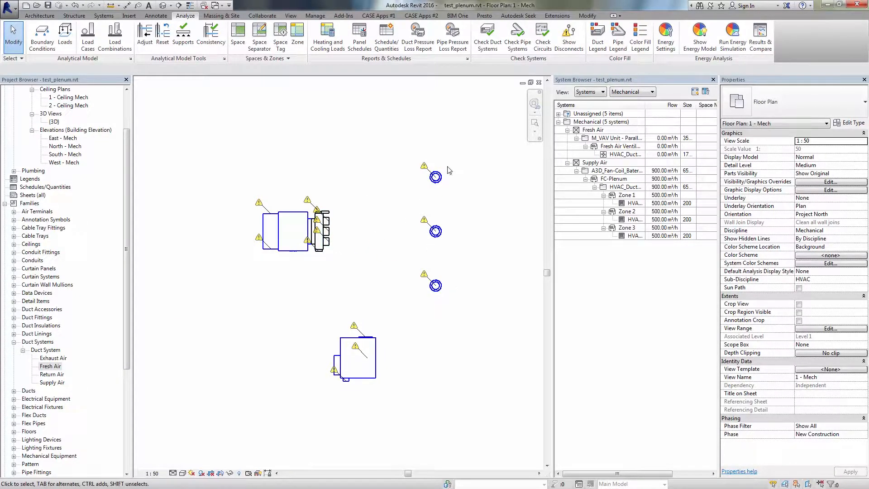
{"action": "left_click", "coordinate": [326, 249]}
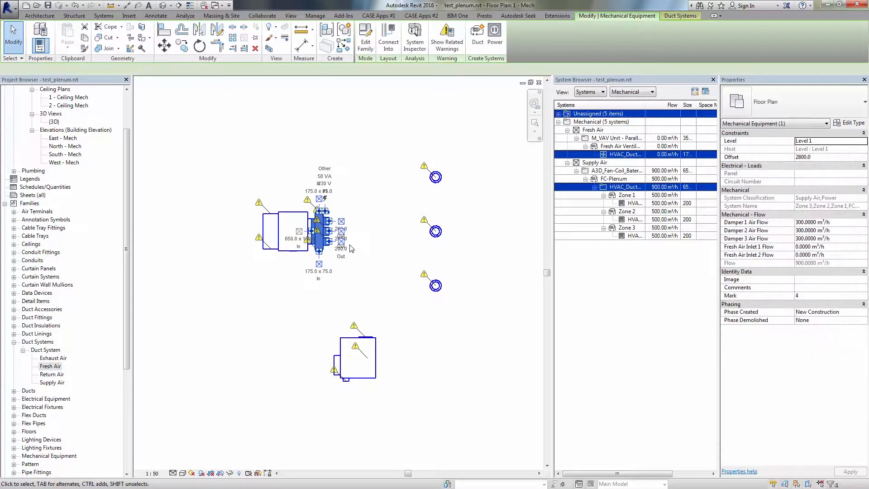
{"action": "scroll", "coordinate": [330, 246], "scroll_direction": "up", "scroll_amount": 3}
{"action": "scroll", "coordinate": [332, 243], "scroll_direction": "down", "scroll_amount": 2}
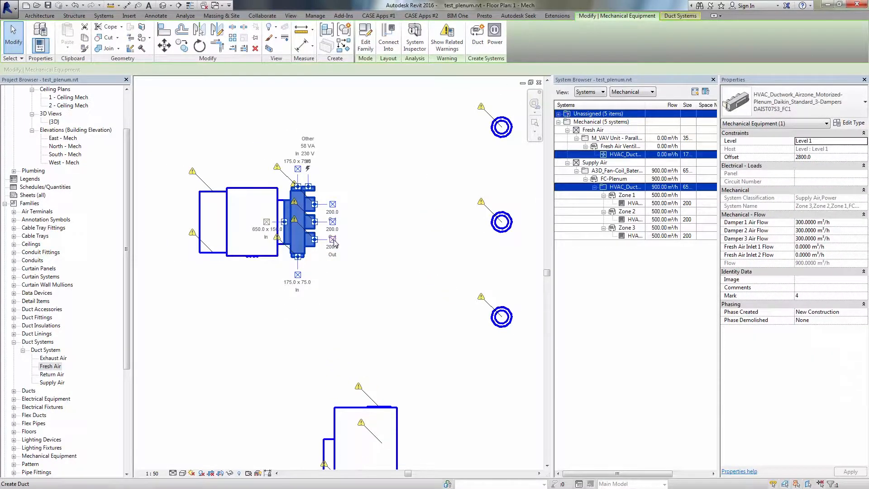
{"action": "left_click", "coordinate": [334, 242]}
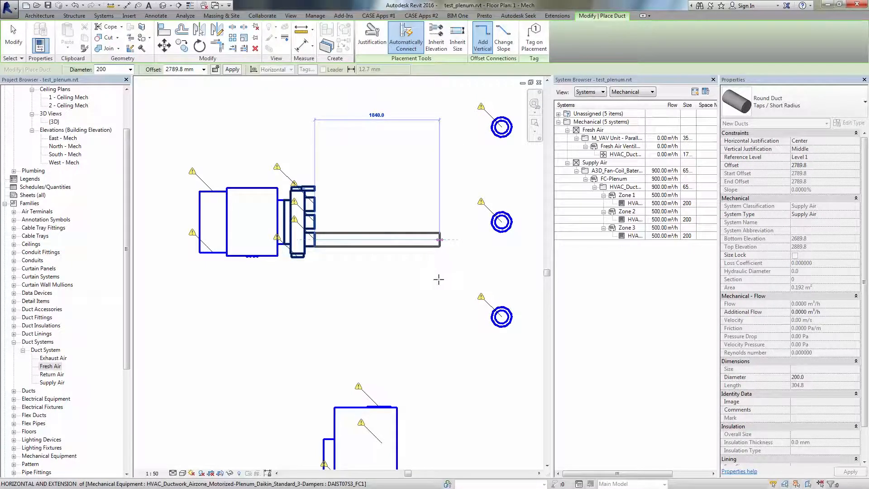
{"action": "left_click", "coordinate": [440, 242]}
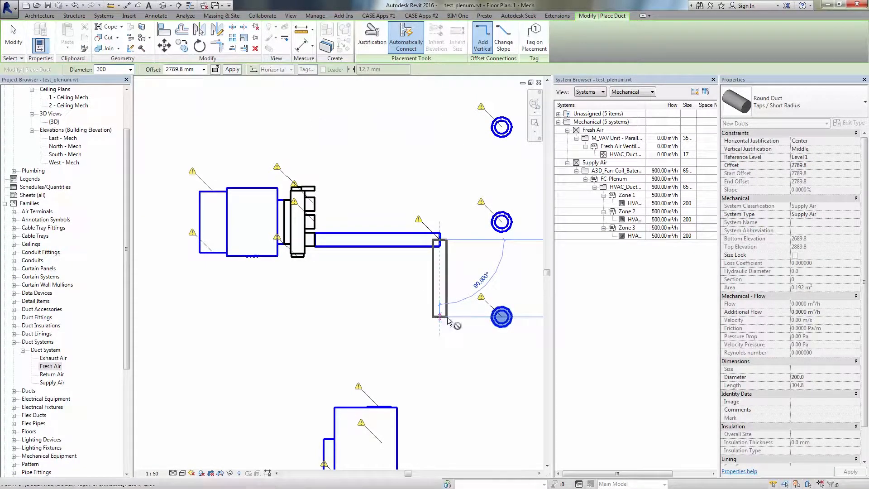
{"action": "left_click", "coordinate": [448, 321]}
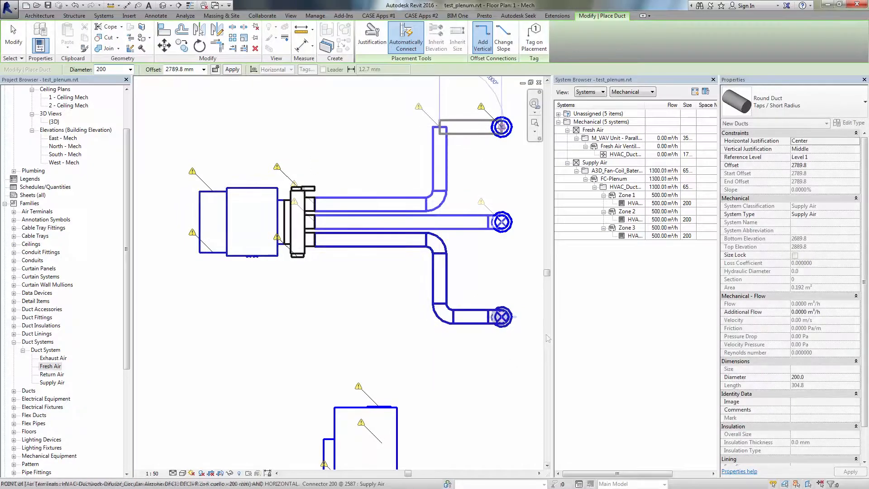
{"action": "left_click", "coordinate": [502, 127]}
{"action": "key", "text": "Escape"}
{"action": "key", "text": "Escape"}
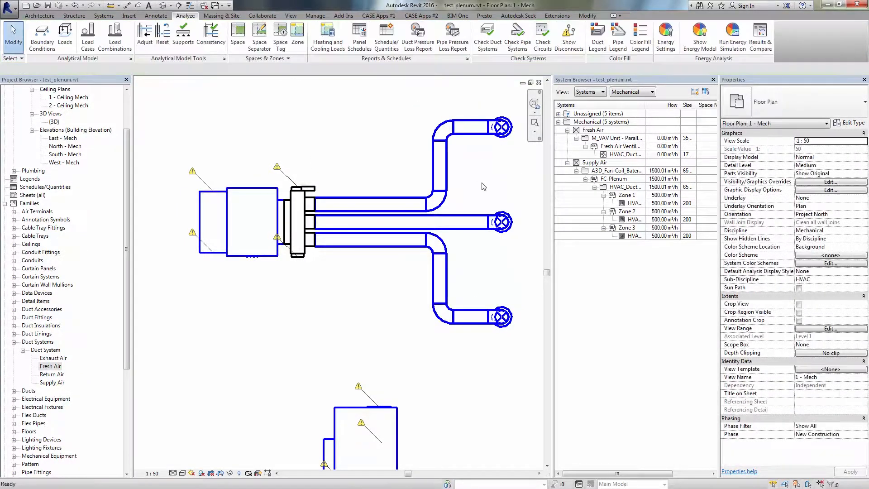
- Compare the air flow of each zone diffuser in the System Browser with the plenum's total flow and its three damper flows
{"action": "middle_click_drag", "start_coordinate": [475, 190], "coordinate": [456, 186]}
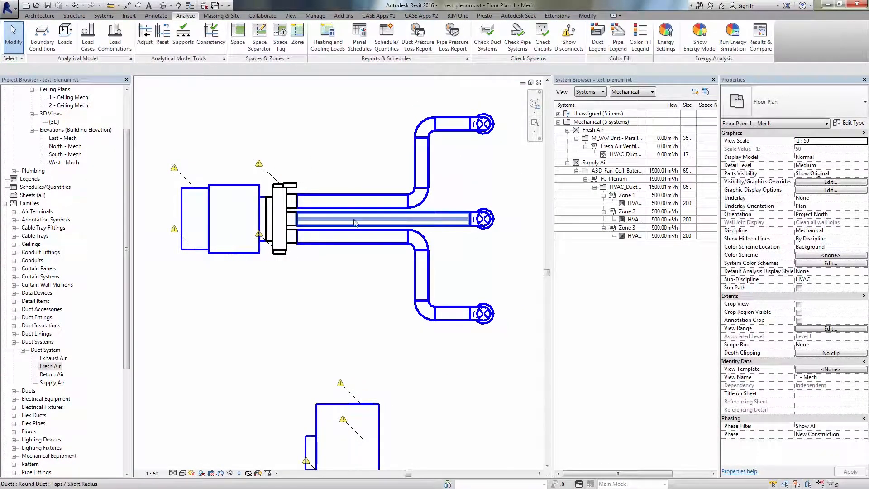
{"action": "mouse_move", "coordinate": [368, 221]}
{"action": "middle_mouse_down"}
{"action": "mouse_move", "coordinate": [380, 208]}
{"action": "mouse_move", "coordinate": [363, 218]}
{"action": "middle_mouse_up"}
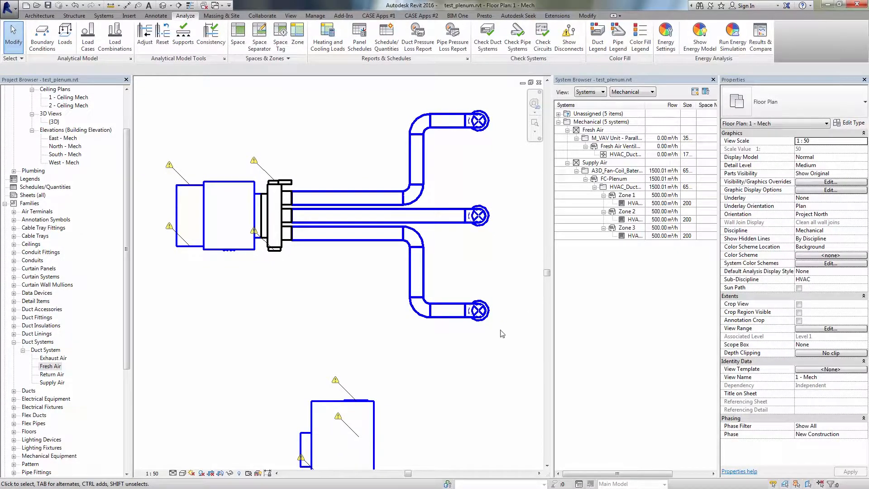
{"action": "left_click", "coordinate": [479, 311]}
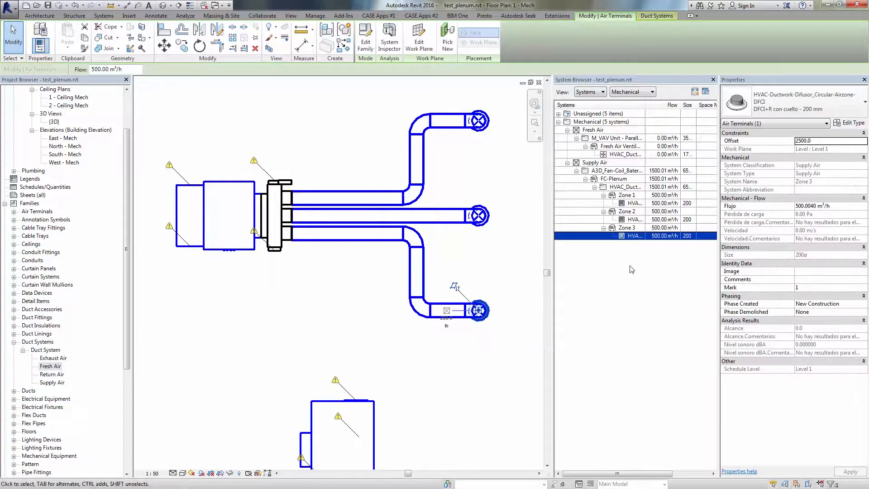
{"action": "left_click", "coordinate": [634, 203]}
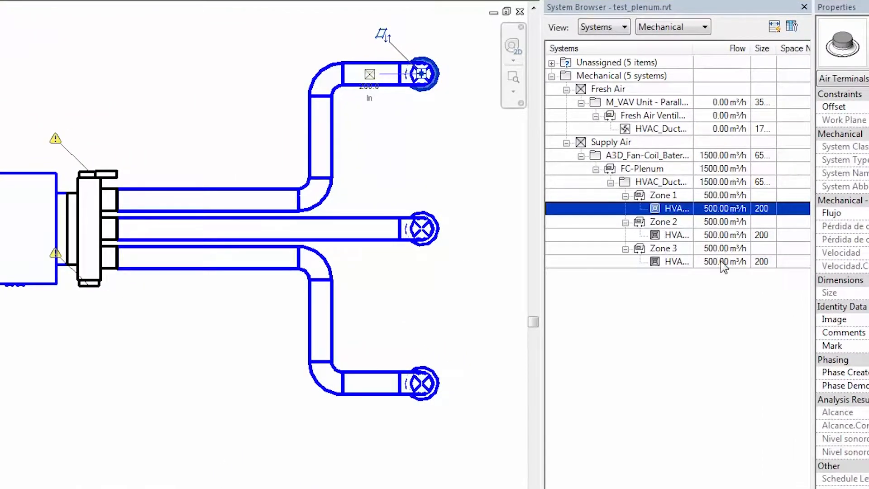
{"action": "left_click", "coordinate": [723, 263]}
{"action": "left_click", "coordinate": [719, 235]}
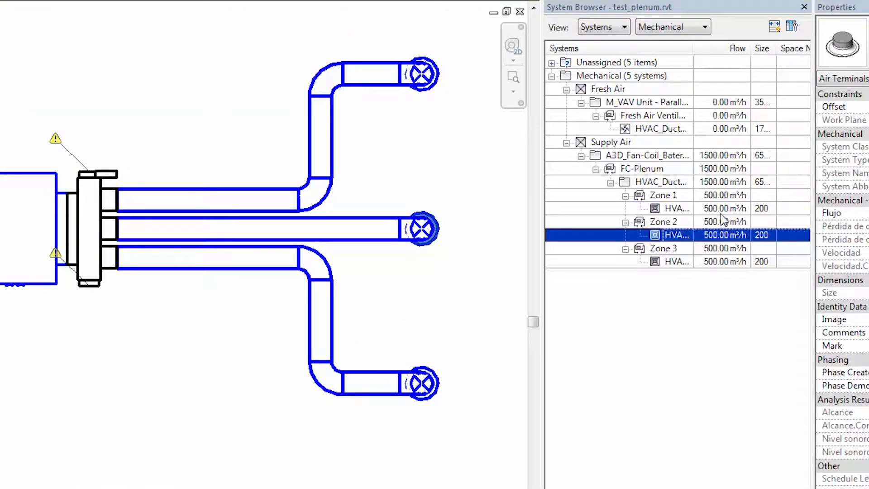
{"action": "left_click", "coordinate": [729, 209]}
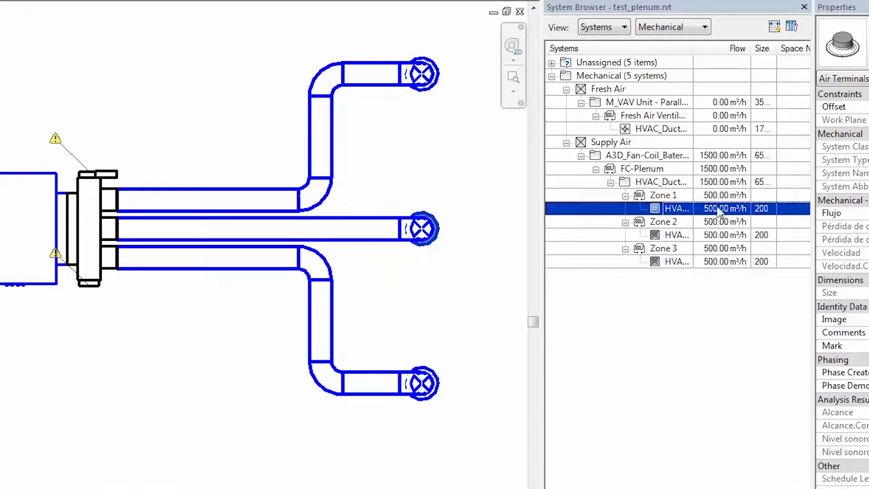
{"action": "left_click", "coordinate": [723, 183]}
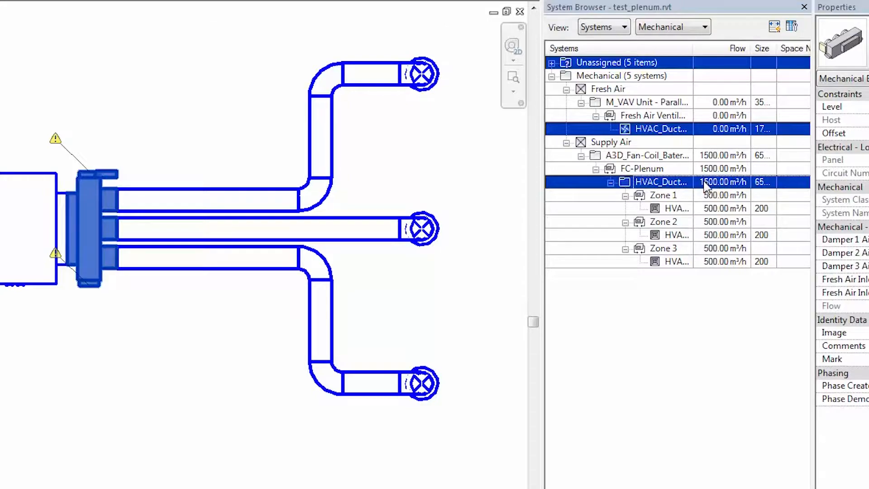
{"action": "left_click", "coordinate": [101, 194]}
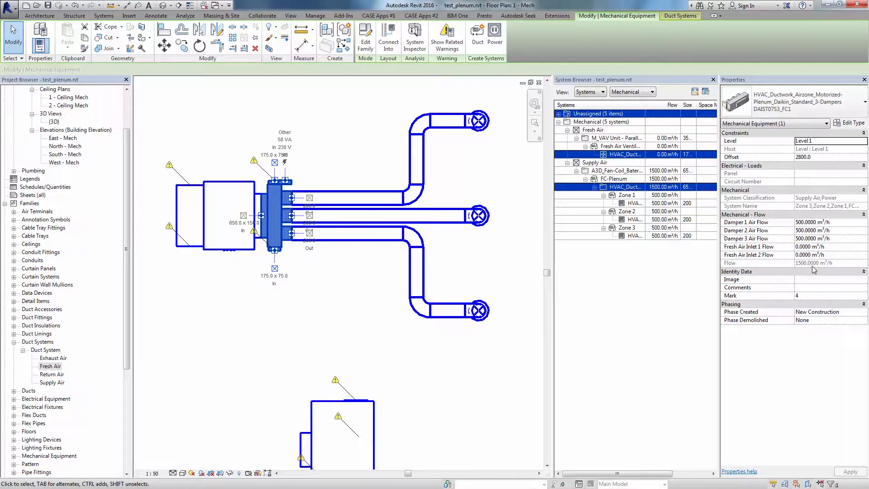
- Compare the fan coil unit's supply air flow with the motorized plenum's total flow in the properties and System Browser
{"action": "middle_click_drag", "start_coordinate": [302, 282], "coordinate": [317, 280]}
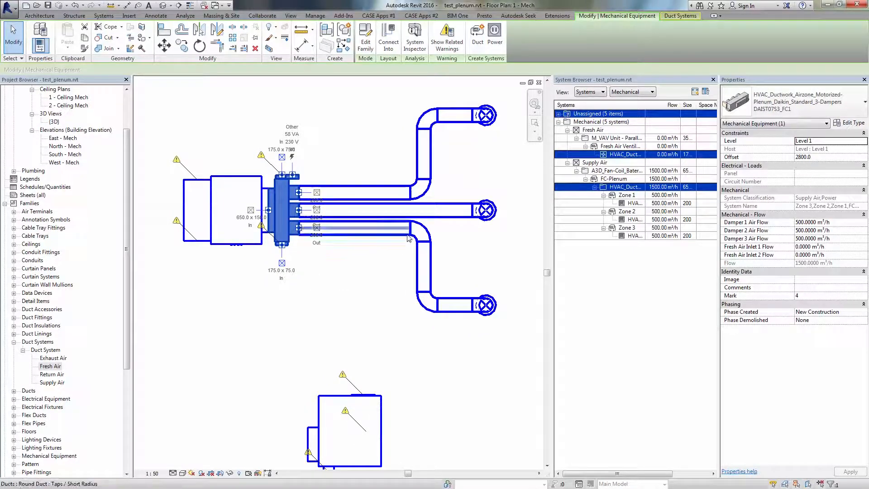
{"action": "left_click", "coordinate": [261, 185]}
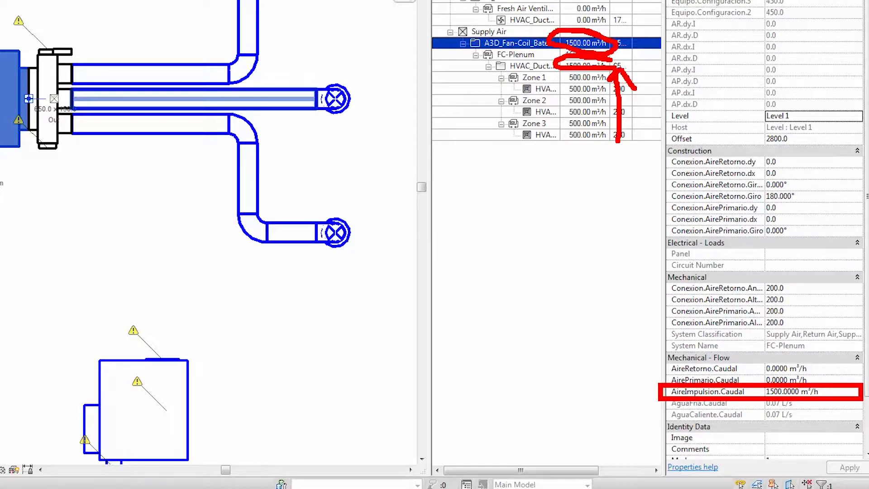
{"action": "left_click", "coordinate": [126, 213]}
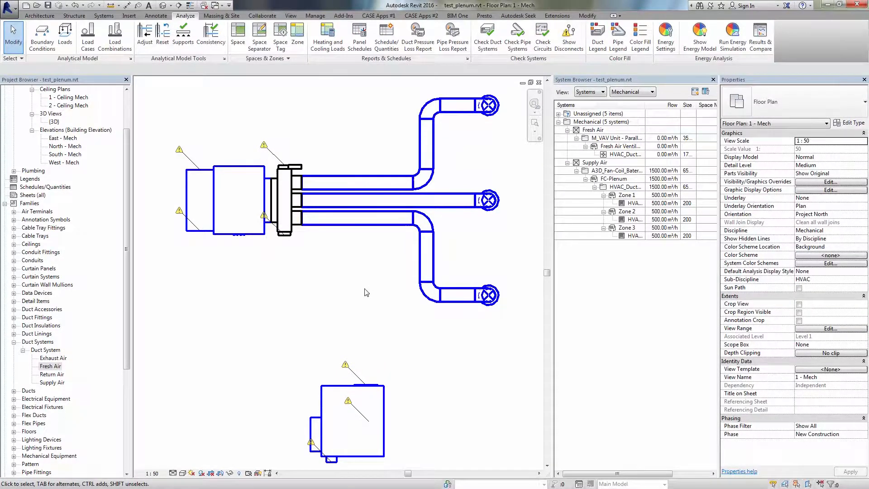
{"action": "left_click", "coordinate": [293, 211]}
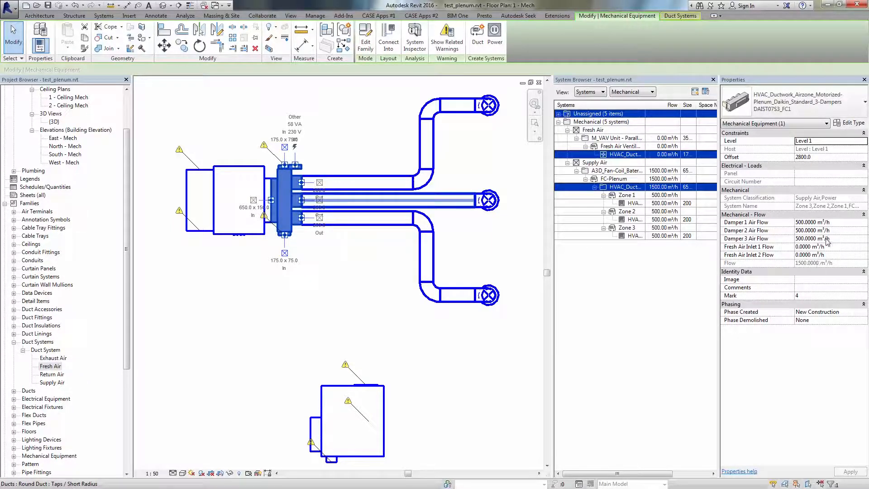
{"action": "left_click", "coordinate": [271, 182]}
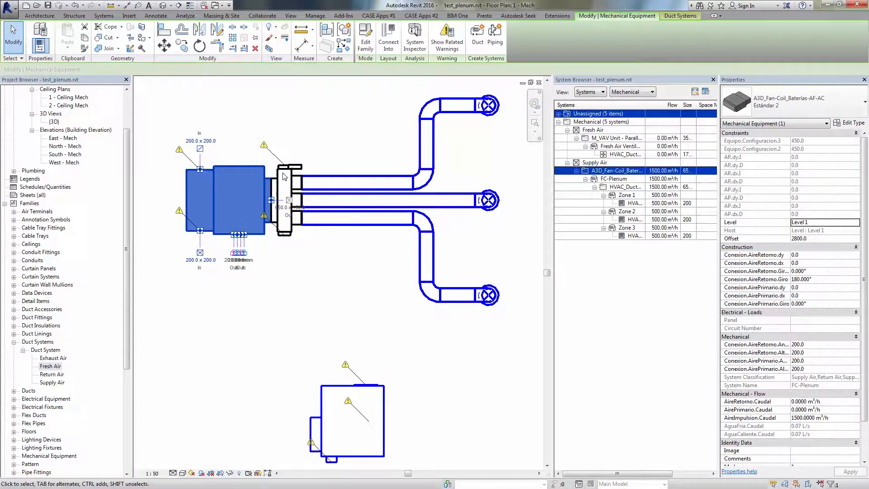
- Set the plenum's Fresh Air Inlet 2 Flow to 200 m³/h and check the supply and fresh air system flows
{"action": "left_click", "coordinate": [276, 177]}
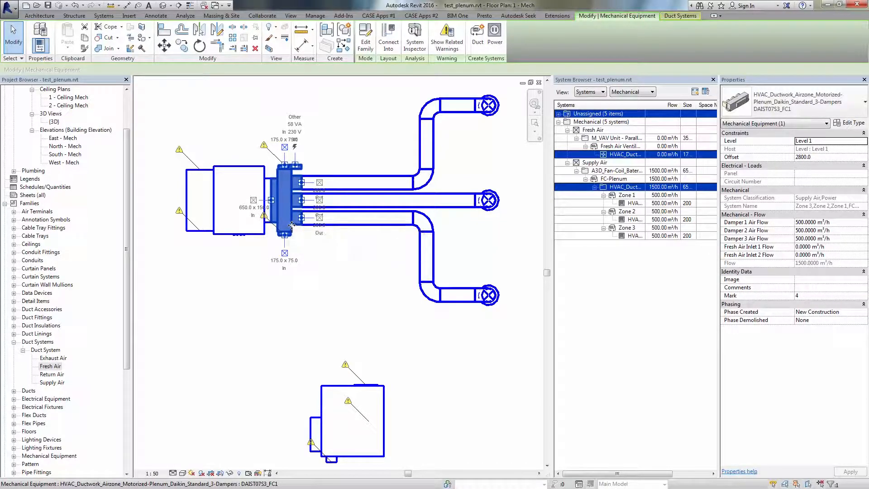
{"action": "left_click", "coordinate": [848, 255]}
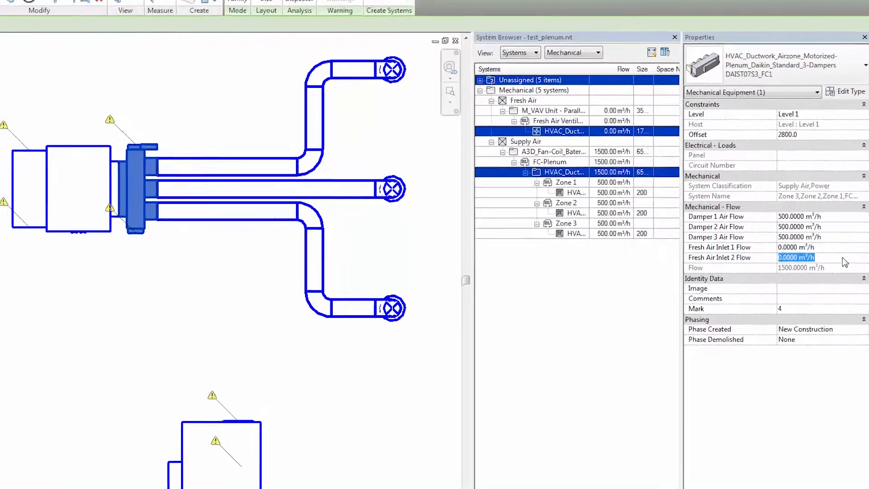
{"action": "type", "text": "200"}
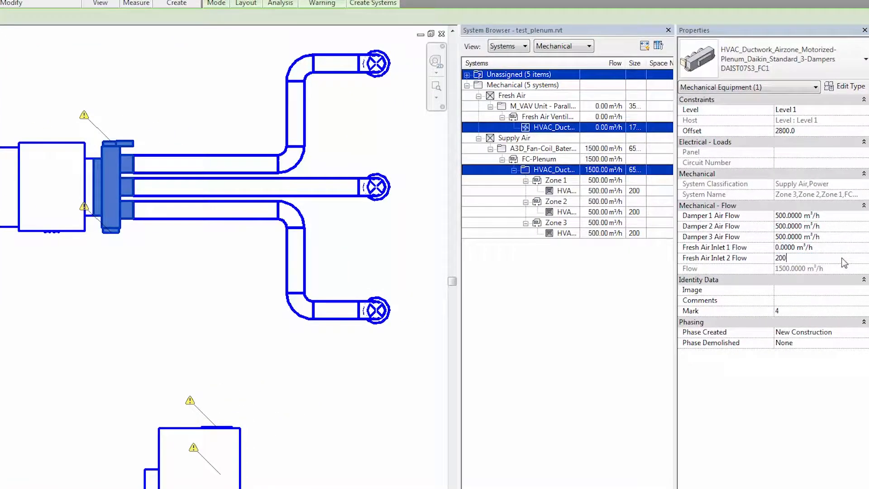
{"action": "left_click", "coordinate": [836, 248]}
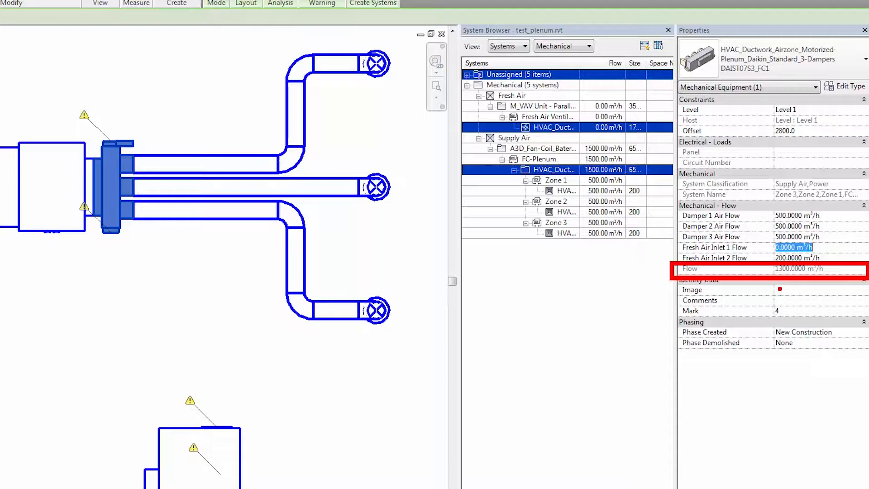
{"action": "key", "text": "Escape"}
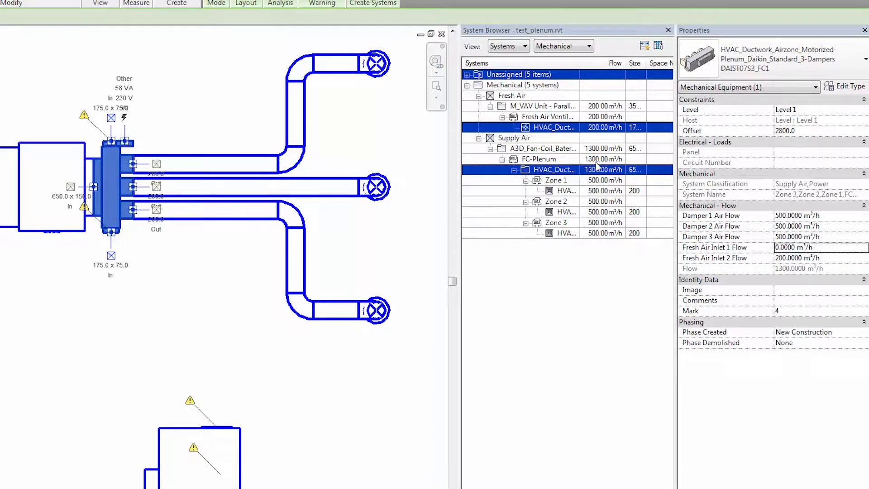
{"action": "left_click", "coordinate": [600, 160]}
{"action": "left_click_drag", "start_coordinate": [615, 143], "coordinate": [579, 179], "text": "ctrl"}
{"action": "left_click_drag", "start_coordinate": [578, 92], "coordinate": [632, 133], "text": "ctrl"}
{"action": "key", "text": "Escape"}
{"action": "key", "text": "Escape"}
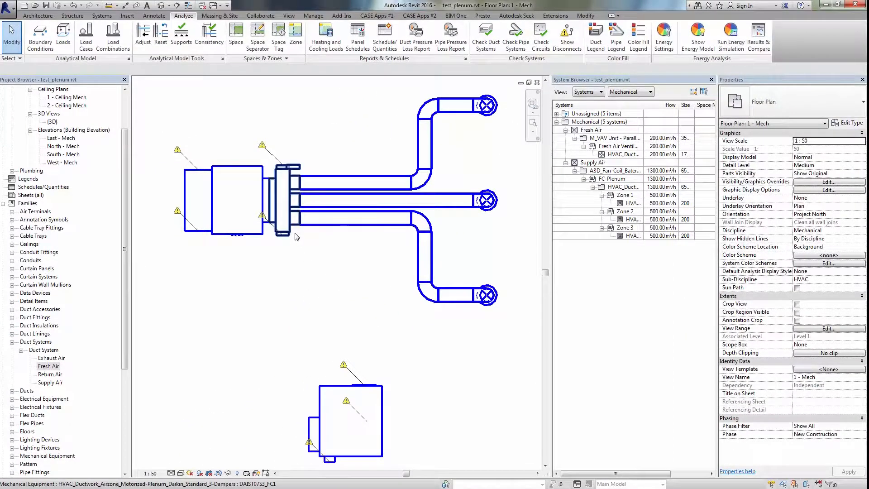
- Draw a 350 x 280 mm rectangular duct from the VAV unit's outlet, bending over and up in line with the plenum's nearest fresh air inlet
{"action": "left_click", "coordinate": [362, 388]}
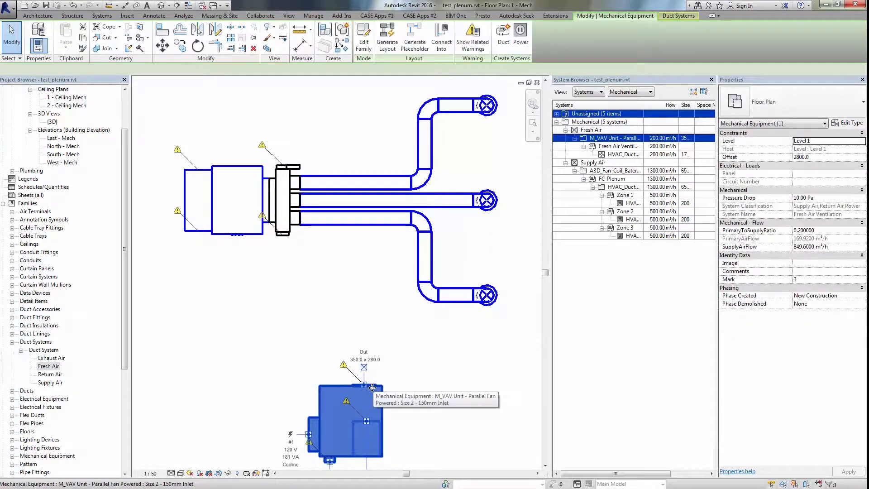
{"action": "key", "text": "ctrl"}
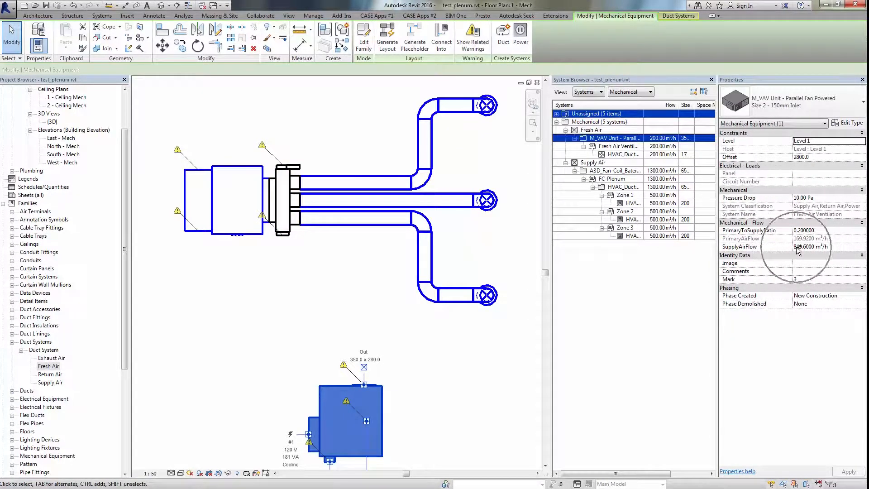
{"action": "left_click", "coordinate": [364, 367]}
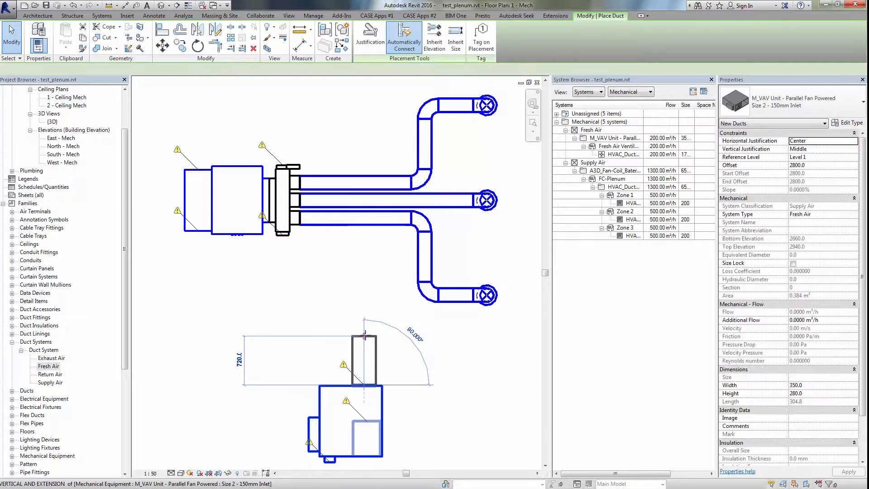
{"action": "left_click", "coordinate": [365, 335]}
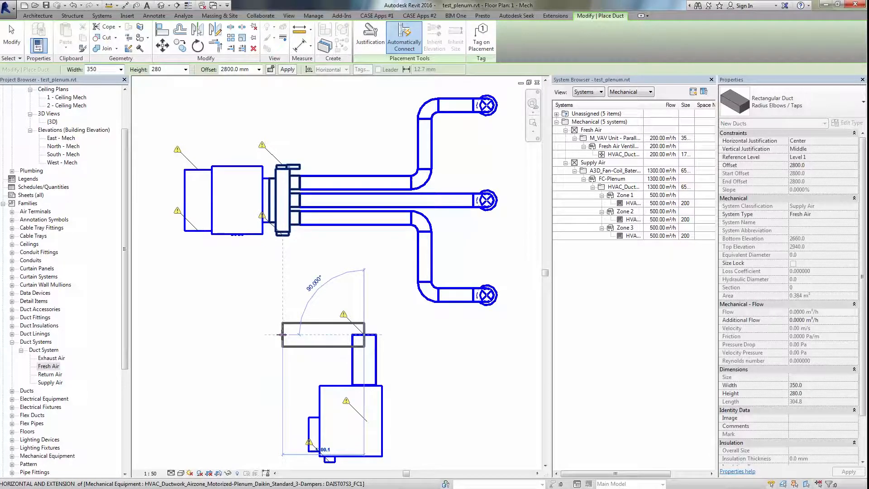
{"action": "right_click", "coordinate": [281, 335]}
- Connect the rectangular duct's open end to the plenum's fresh air inlet with a 350 mm round flex duct
{"action": "left_click", "coordinate": [319, 99]}
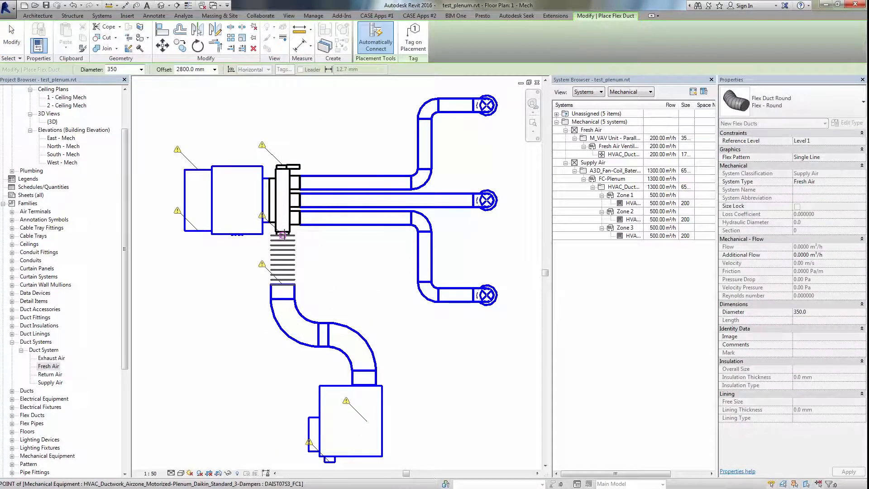
{"action": "left_click", "coordinate": [283, 235]}
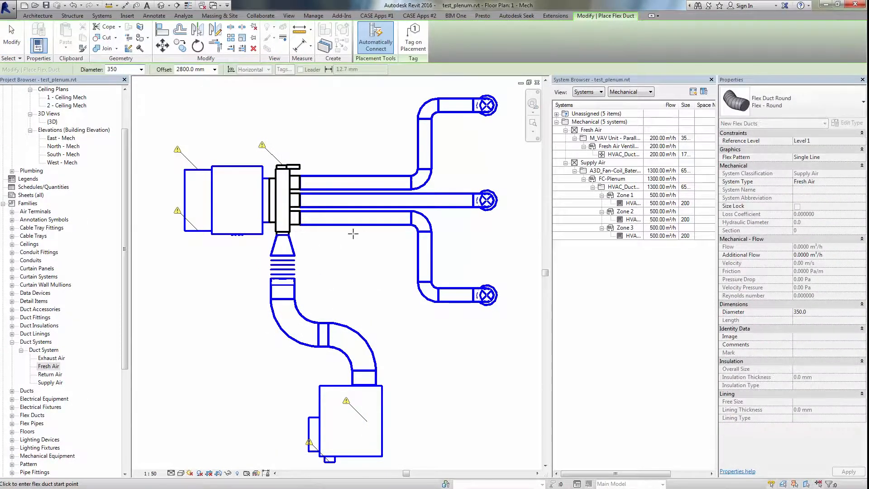
{"action": "left_click", "coordinate": [13, 34]}
{"action": "middle_click_drag", "start_coordinate": [366, 285], "coordinate": [359, 267]}
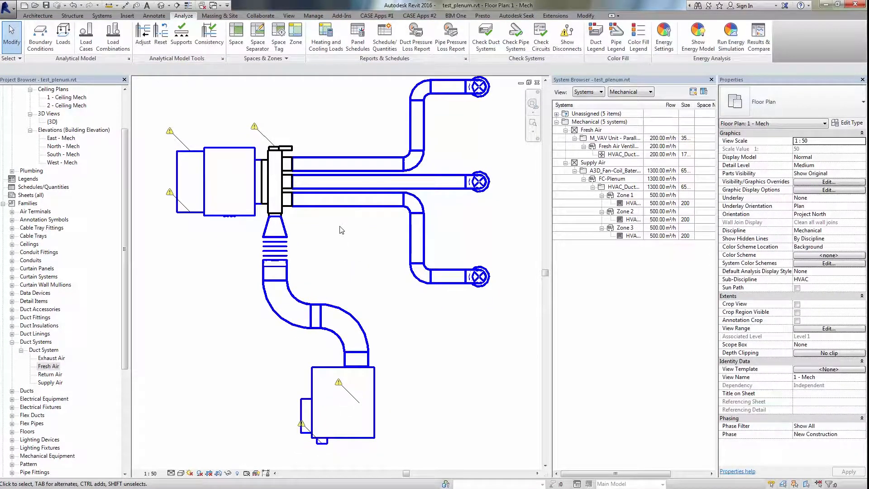
- Open the default 3D view and inspect the air flows of the plenum, fan coil unit and VAV unit
{"action": "left_click", "coordinate": [162, 6]}
{"action": "middle_click_drag", "start_coordinate": [421, 341], "coordinate": [343, 332], "text": "shift"}
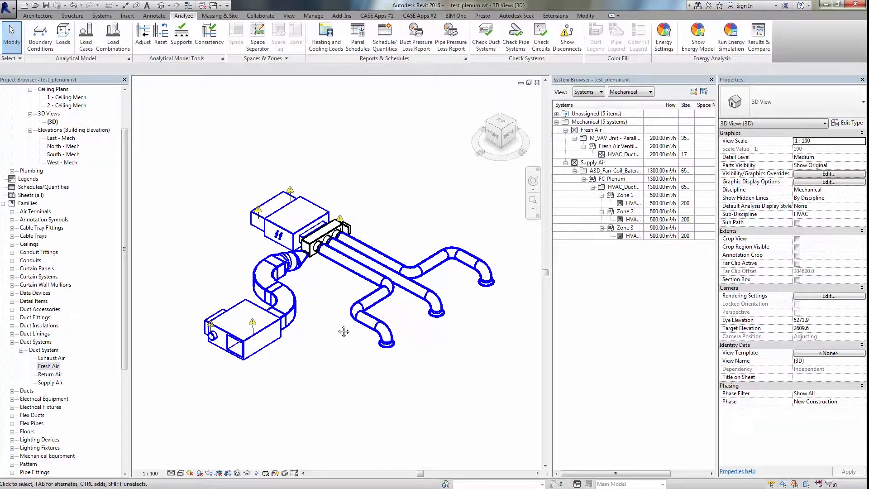
{"action": "left_click", "coordinate": [334, 230]}
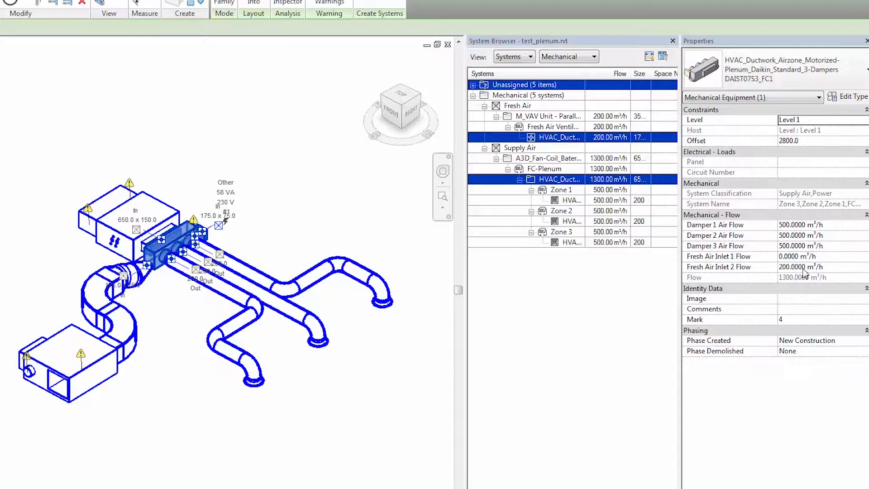
{"action": "left_click", "coordinate": [116, 229]}
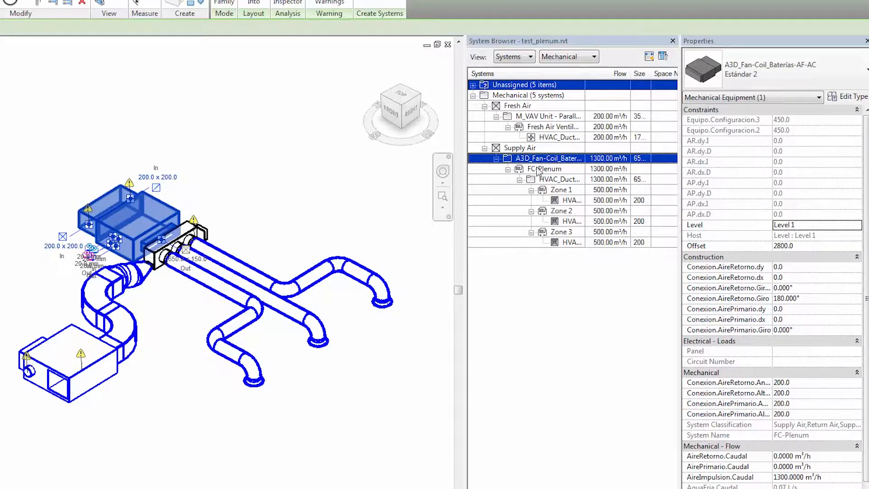
{"action": "left_click", "coordinate": [69, 390]}
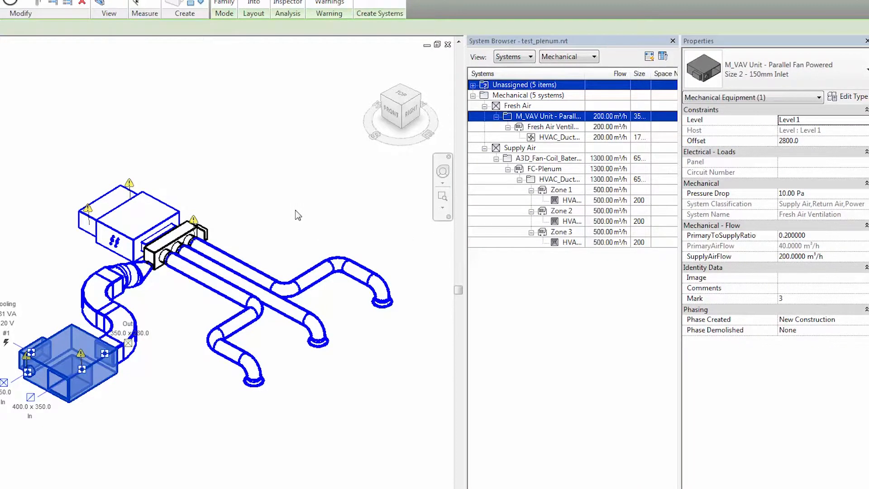
{"action": "left_click", "coordinate": [277, 397]}
- Set the air flow (Flujo) of the Zone 3 diffuser to 300 m³/h
{"action": "left_click", "coordinate": [254, 379]}
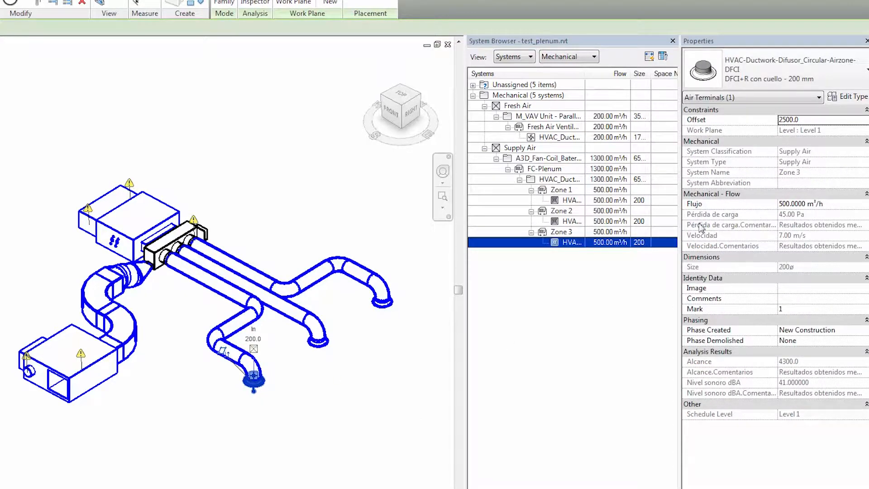
{"action": "left_click", "coordinate": [838, 204]}
{"action": "type", "text": "3"}
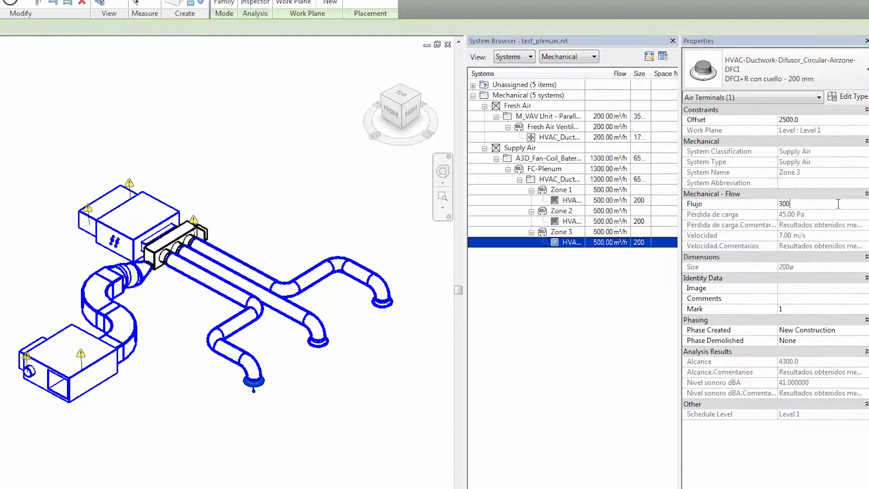
{"action": "type", "text": "00"}
{"action": "key", "text": "Return"}
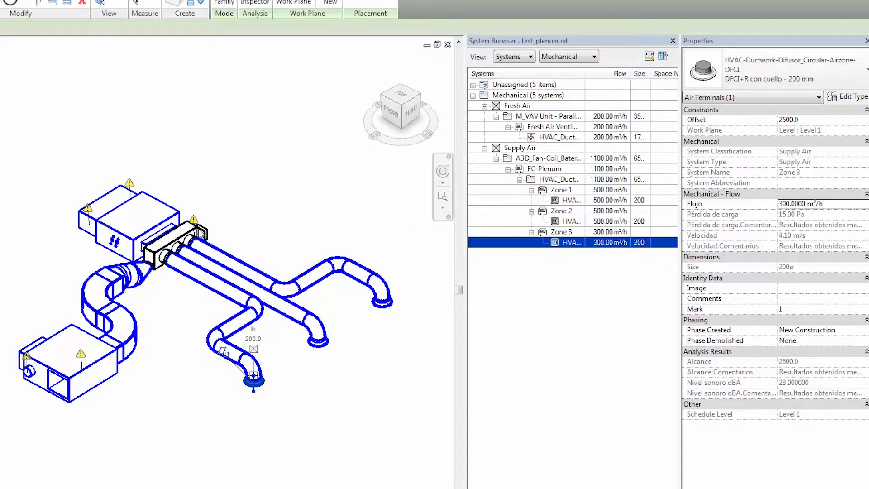
- Check the plenum's damper and total flows and the fan coil unit's supply air flow against the changed diffuser flow
{"action": "left_click", "coordinate": [179, 231]}
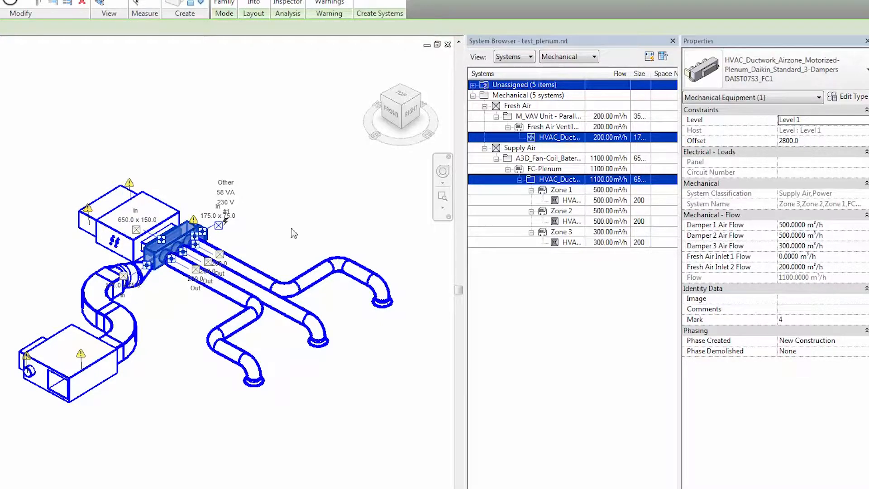
{"action": "left_click", "coordinate": [110, 231]}
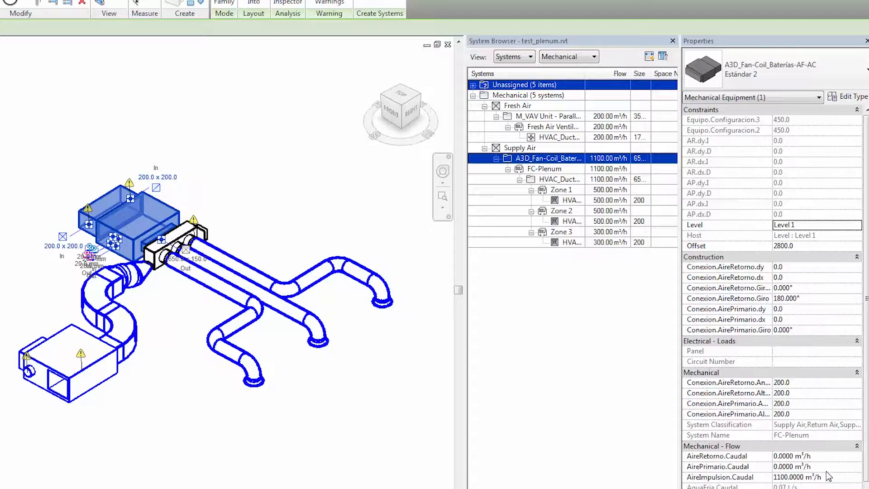
{"action": "left_click", "coordinate": [144, 394]}
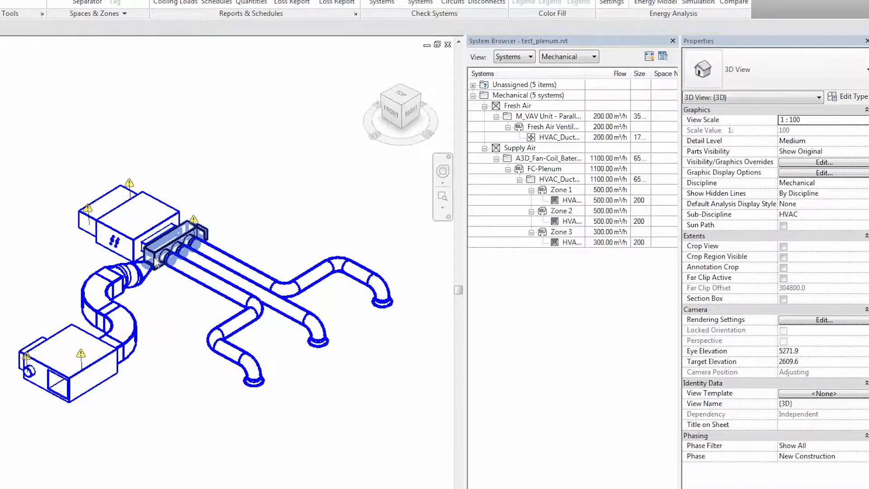
- Set the plenum's Fresh Air Inlet 2 Flow to 300 m³/h and check the system flows in the System Browser
{"action": "left_click", "coordinate": [149, 272]}
{"action": "left_click", "coordinate": [845, 268]}
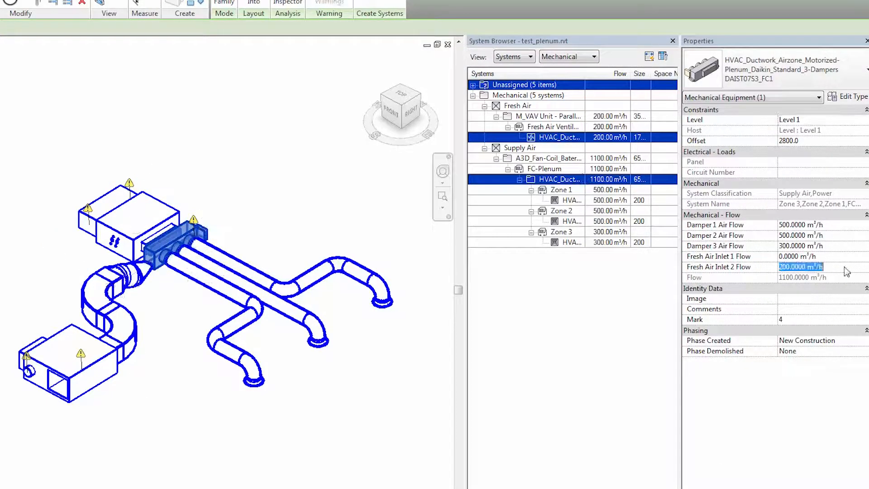
{"action": "type", "text": "300"}
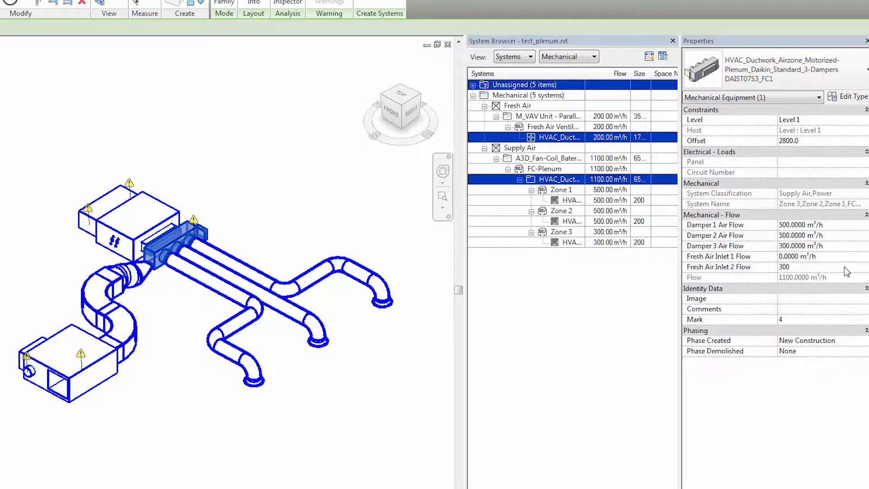
{"action": "key", "text": "Return"}
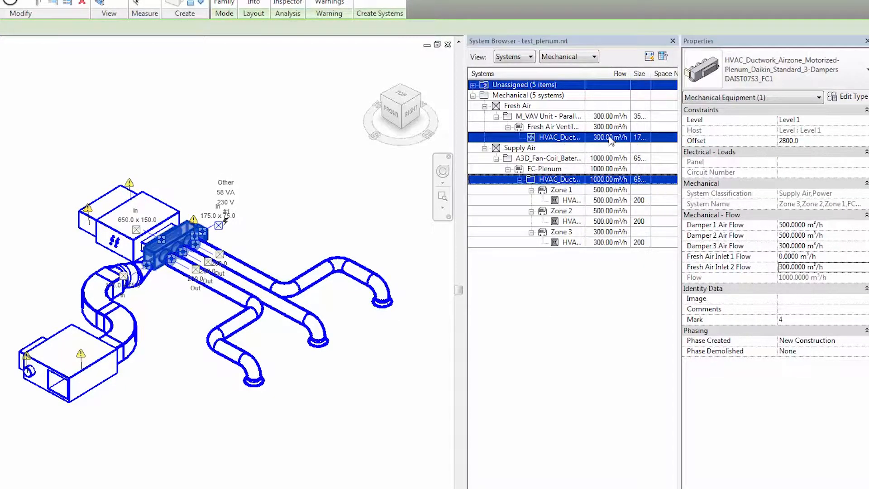
{"action": "left_click", "coordinate": [602, 117], "text": "ctrl"}
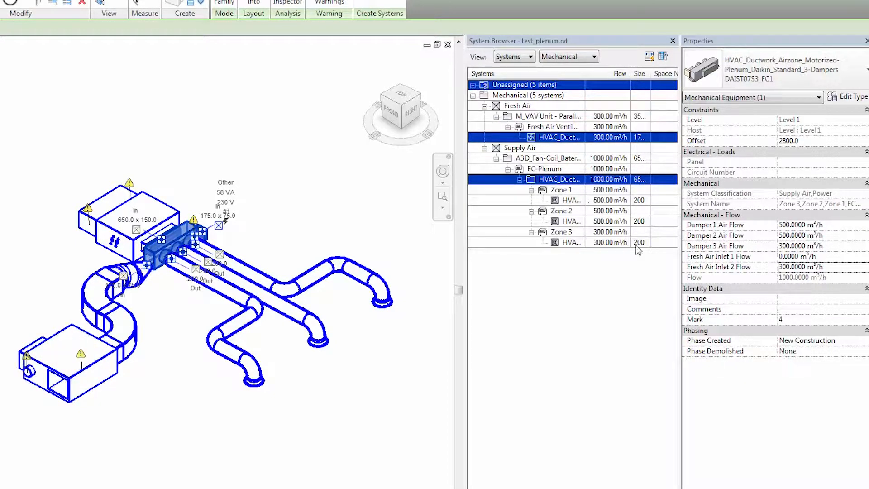
{"action": "left_click", "coordinate": [215, 156]}
{"action": "middle_click_drag", "start_coordinate": [282, 198], "coordinate": [287, 188]}
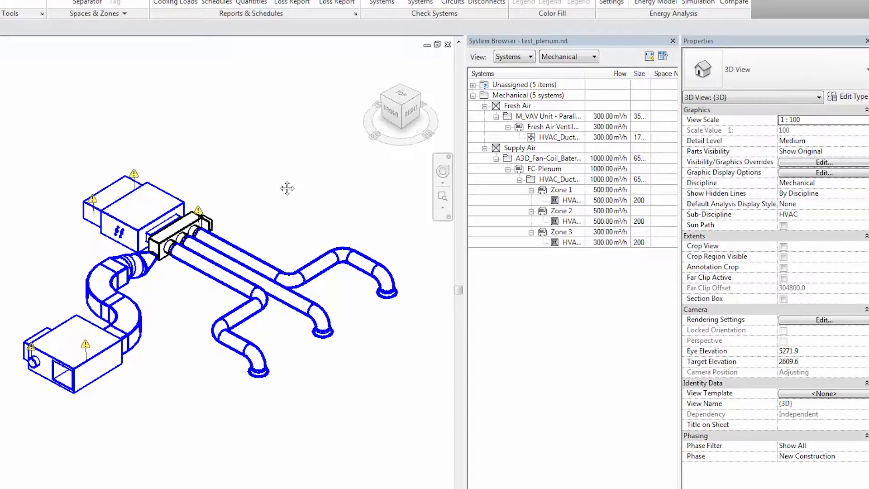